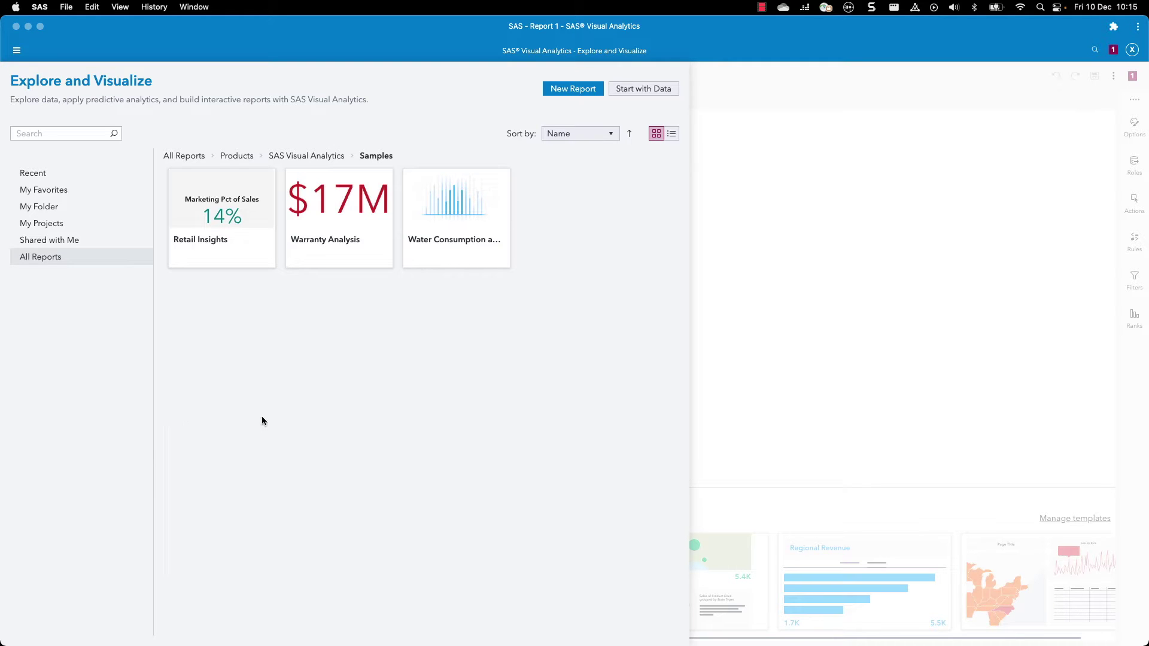
Step: Open the Warranty Analysis sample report from All Reports > Samples
{"action": "left_click", "coordinate": [328, 226]}
{"action": "left_click", "coordinate": [327, 225]}
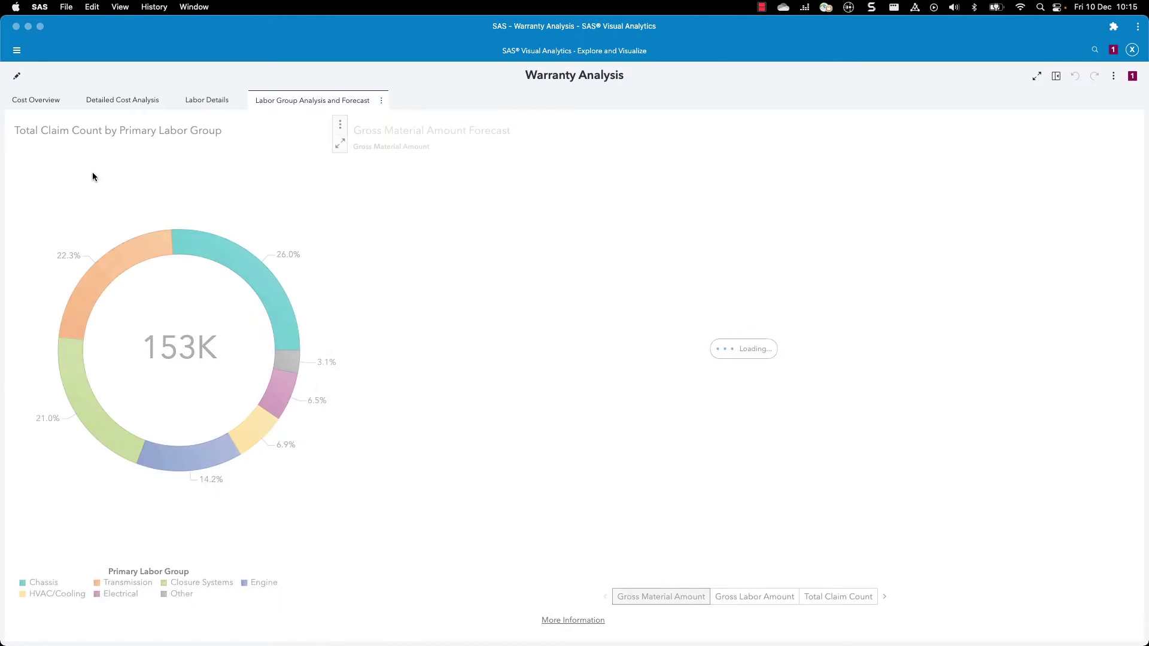
Step: Show the Cost Overview page, step the year filter from 2015 to 2018, and open the report actions menu
{"action": "left_click", "coordinate": [40, 100]}
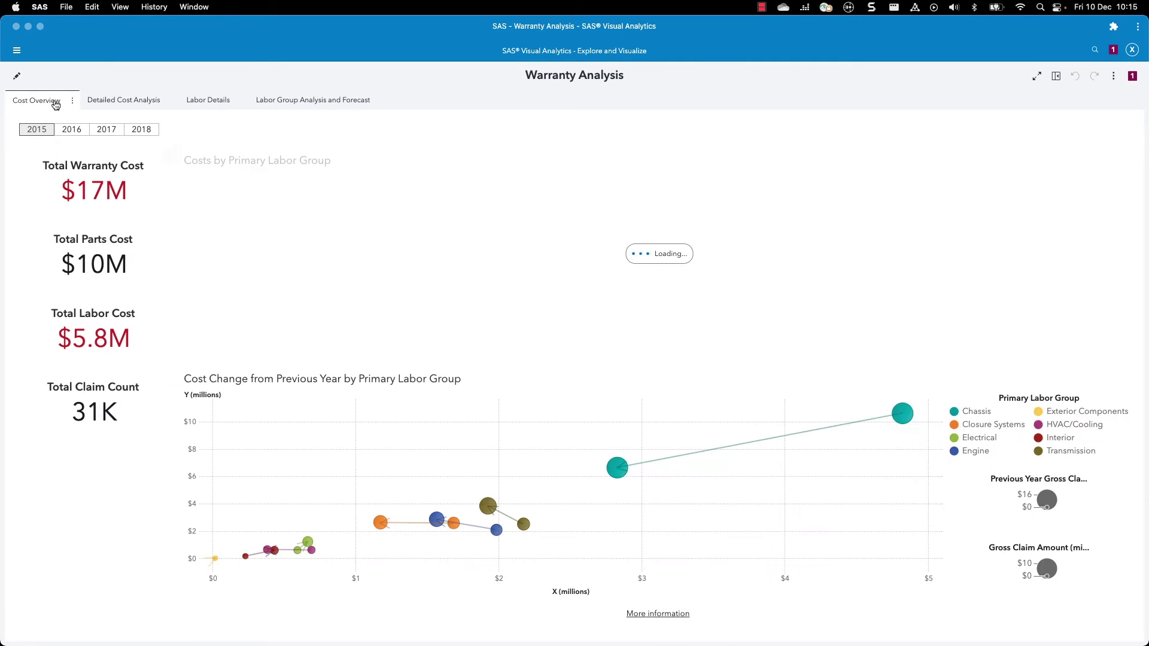
{"action": "left_click", "coordinate": [73, 131]}
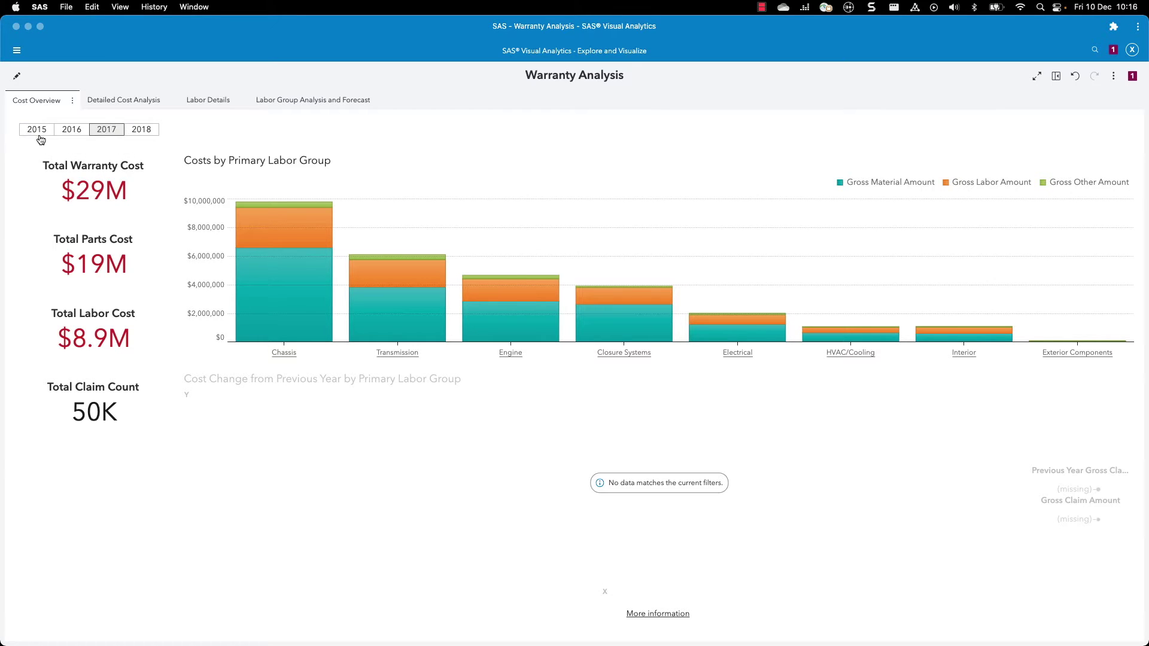
{"action": "left_click", "coordinate": [39, 134]}
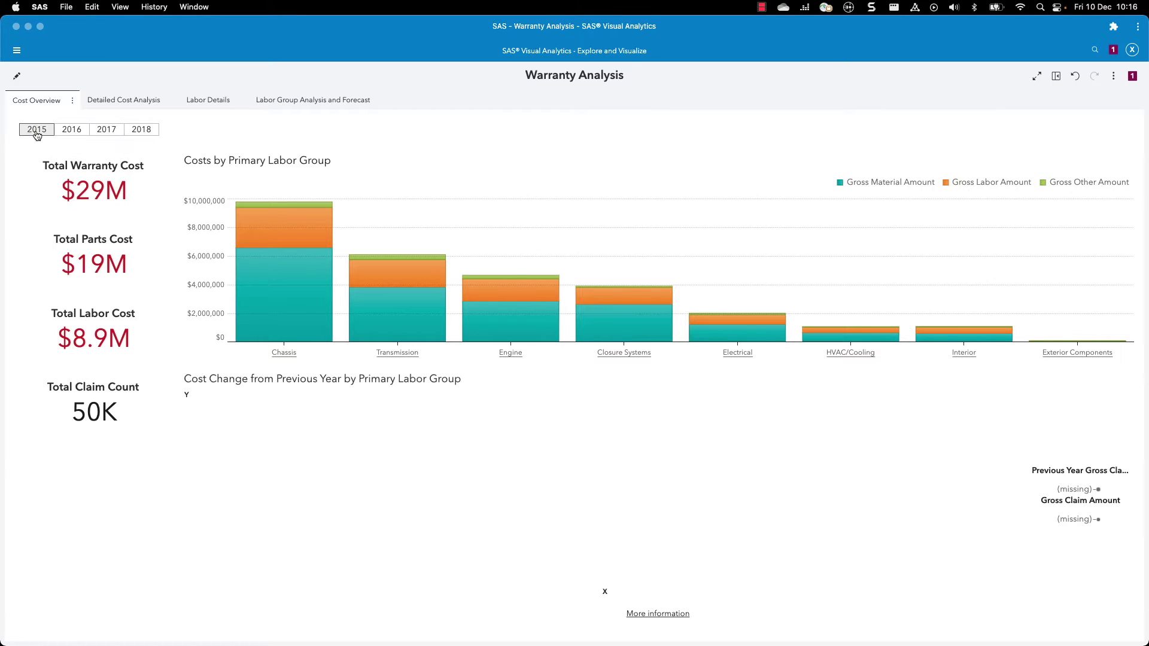
{"action": "left_click", "coordinate": [90, 133]}
{"action": "left_click", "coordinate": [106, 129]}
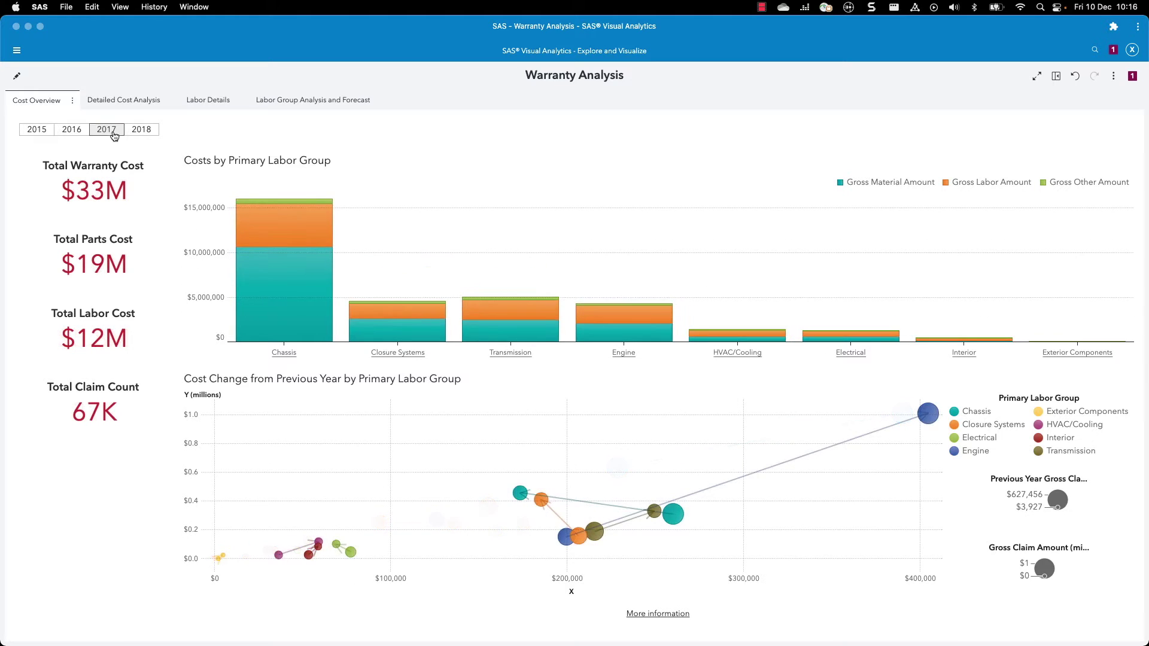
{"action": "left_click", "coordinate": [141, 130]}
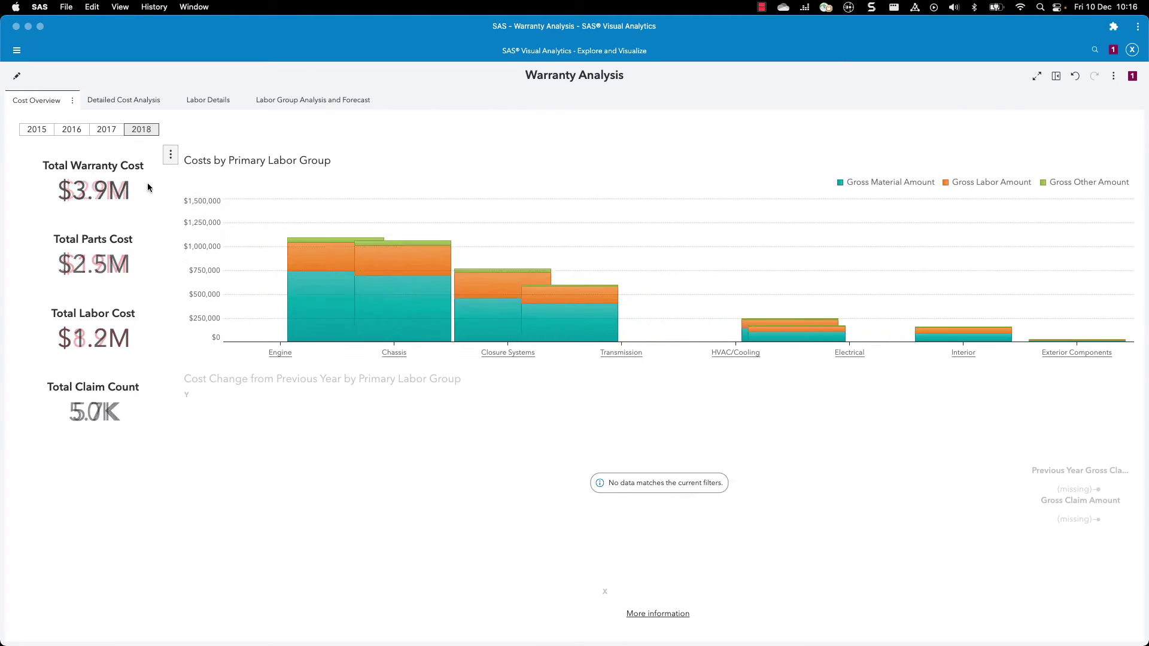
{"action": "left_click", "coordinate": [1113, 79]}
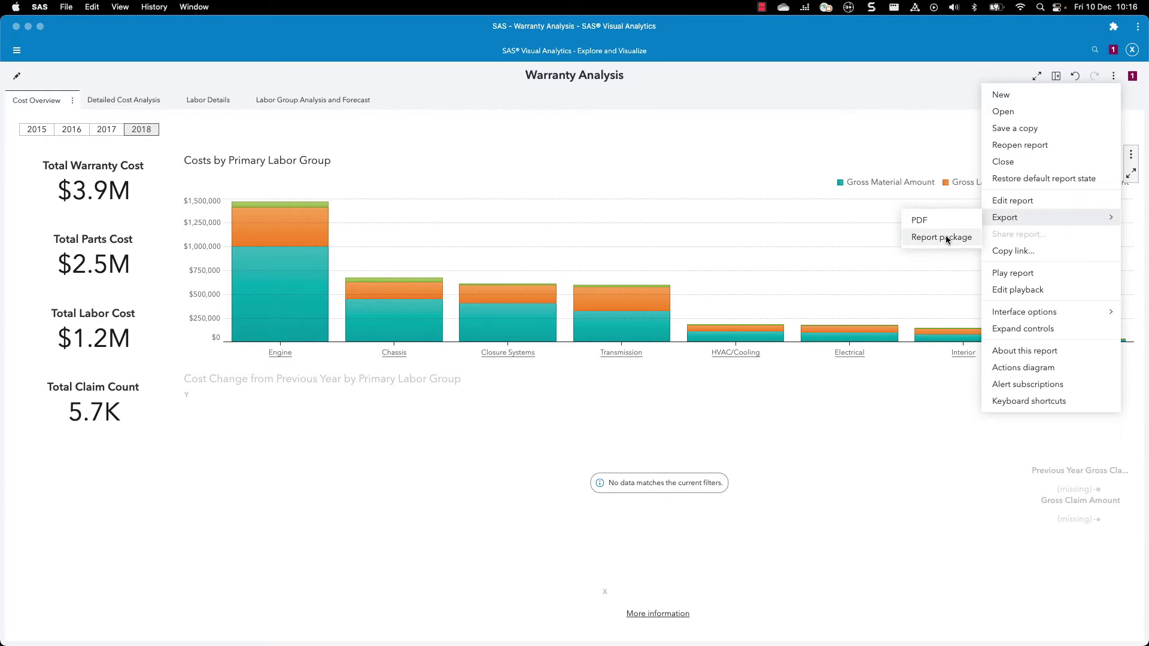
Step: Export a report package of Ship Year Filter plus three key value tiles, not saved to SAS Content
{"action": "left_click", "coordinate": [945, 241]}
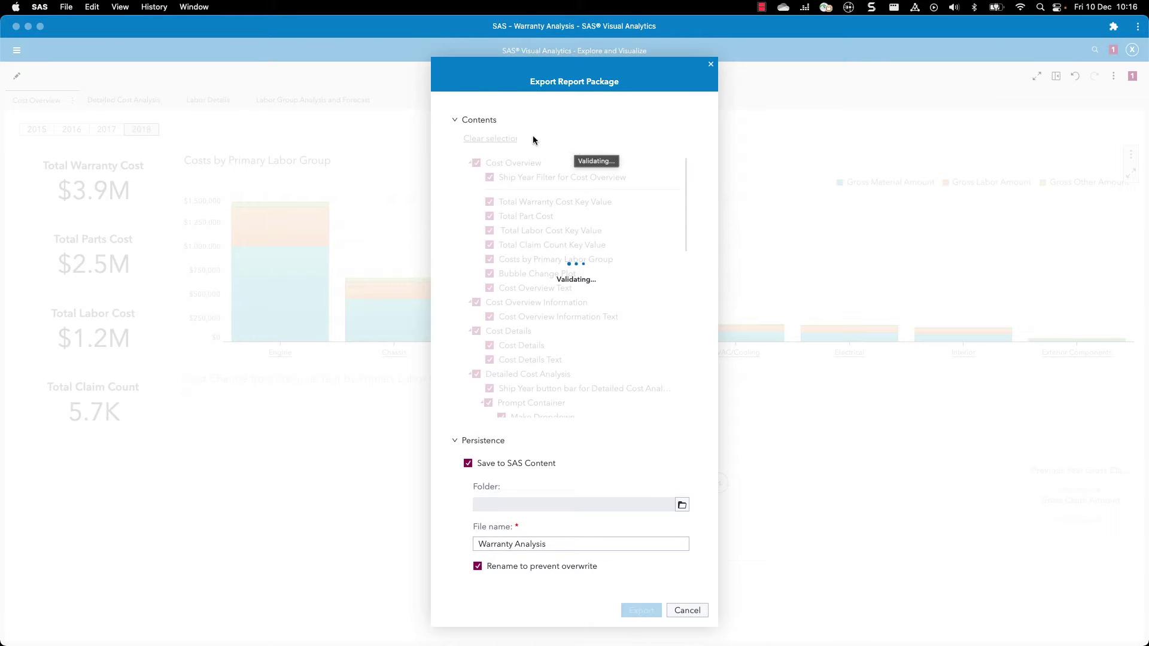
{"action": "left_click", "coordinate": [480, 141]}
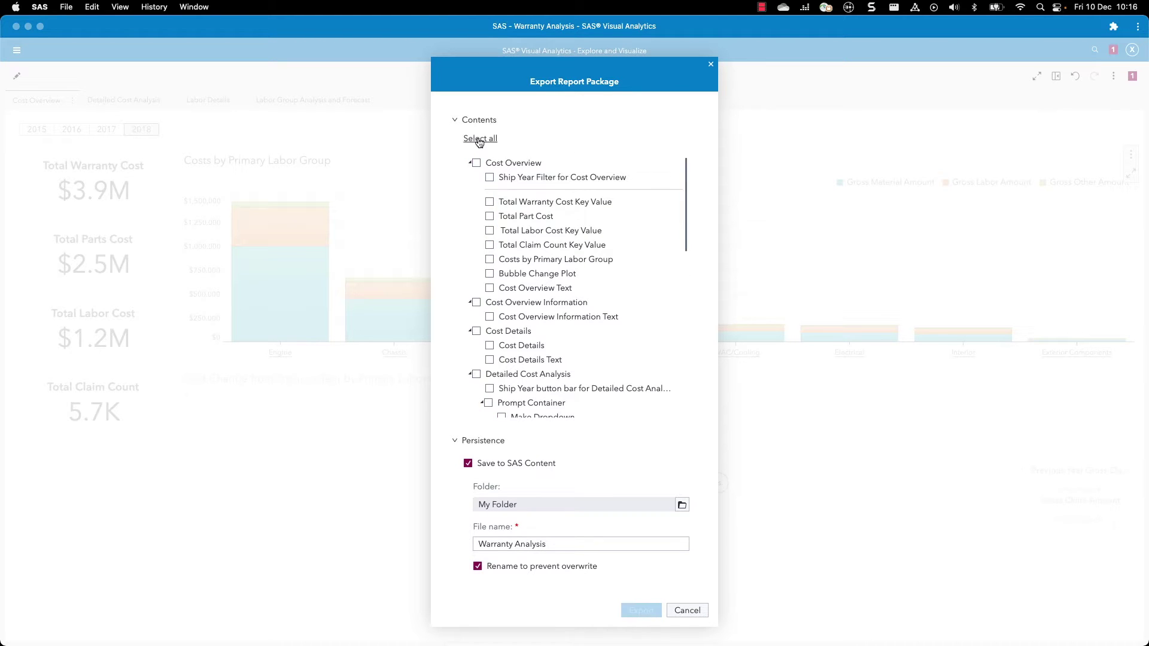
{"action": "left_click", "coordinate": [490, 181]}
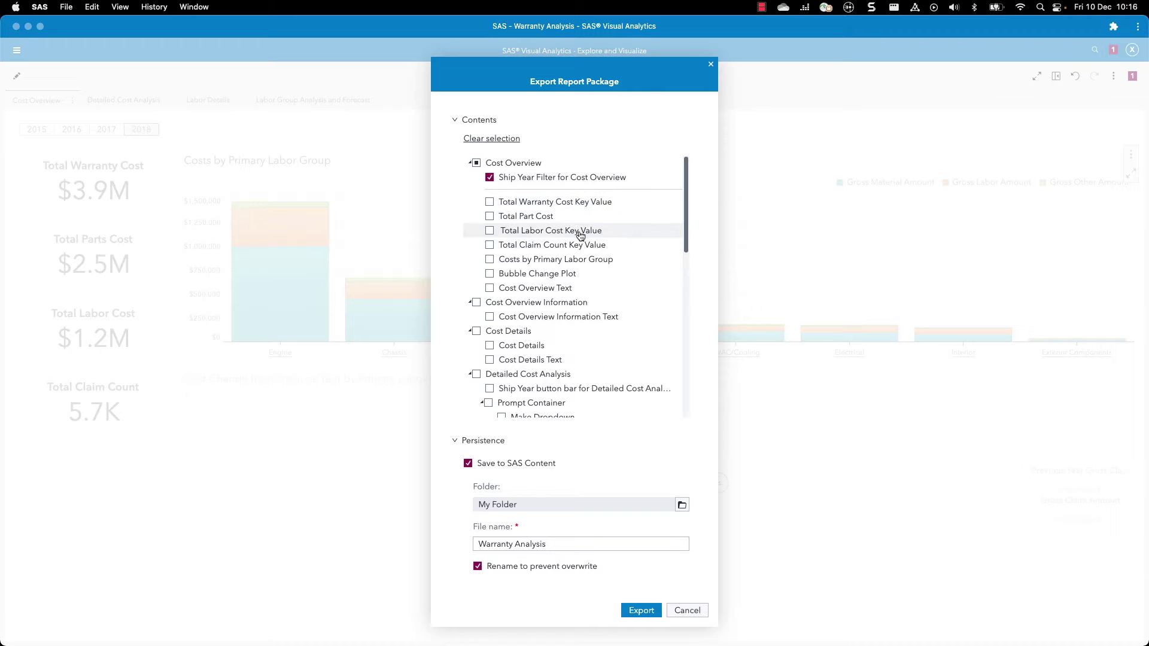
{"action": "left_click", "coordinate": [489, 202]}
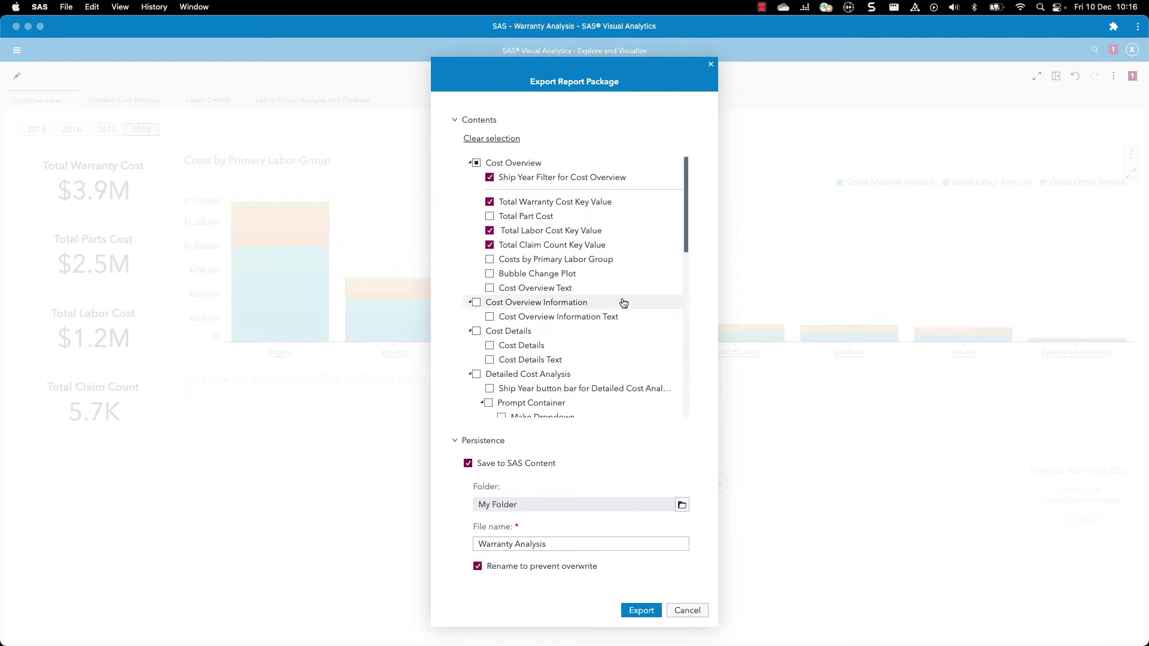
{"action": "left_click", "coordinate": [468, 464]}
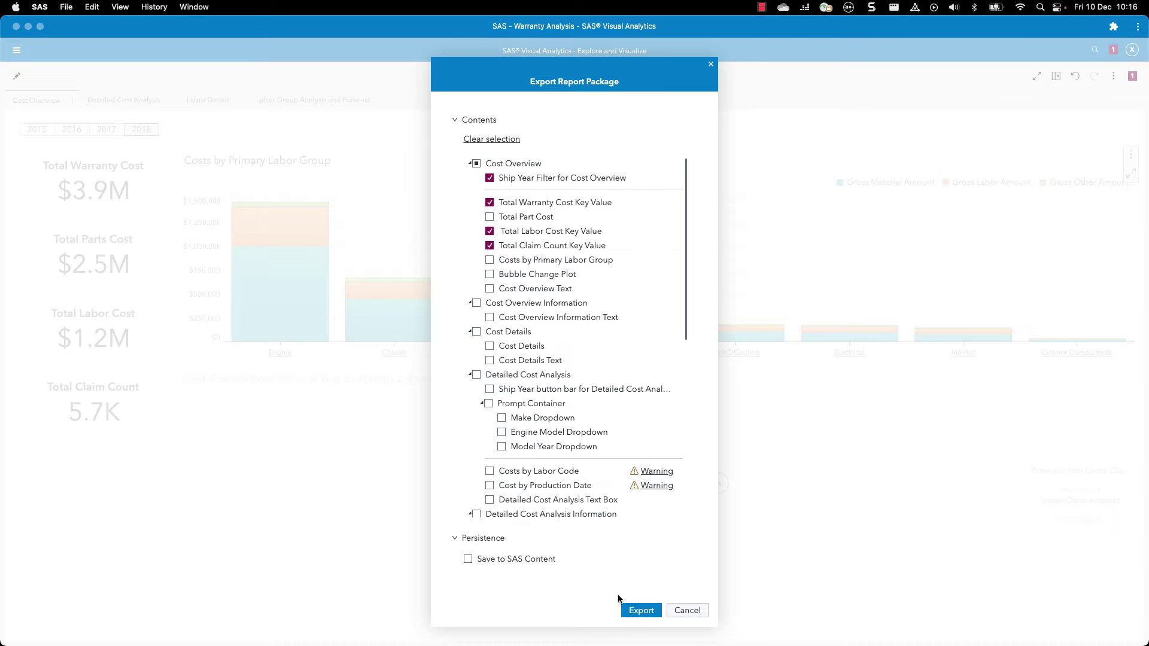
{"action": "left_click", "coordinate": [641, 611]}
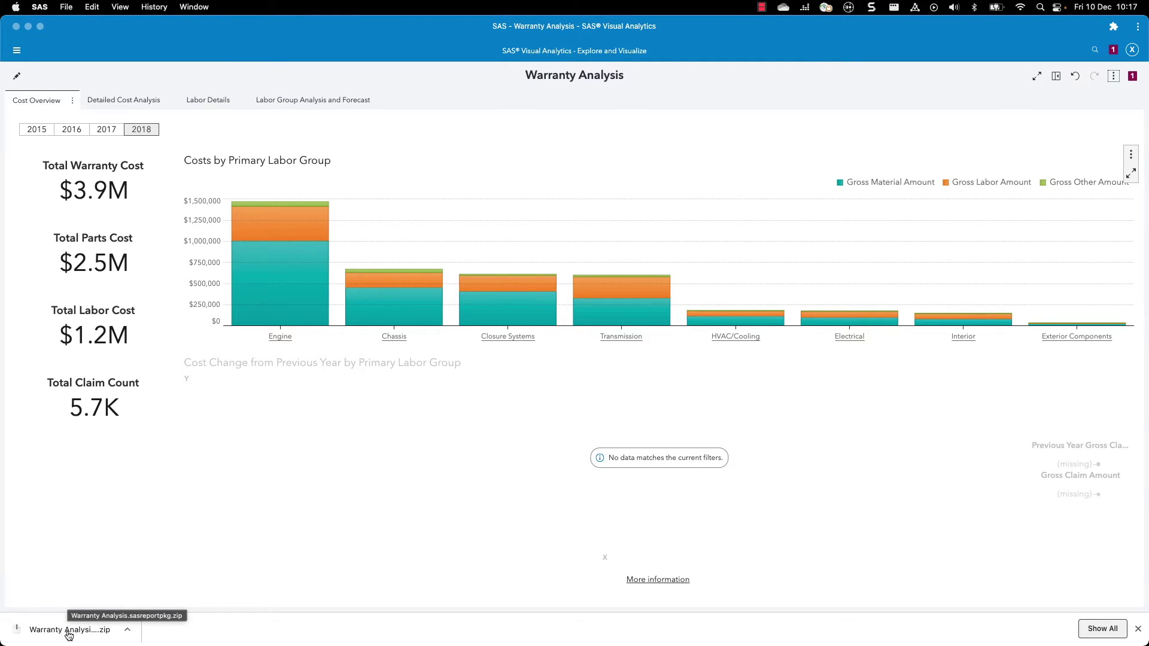
Step: Unzip the downloaded zip and expand the Warranty Analysis.sasreportpkg folder in Finder
{"action": "left_click", "coordinate": [68, 635]}
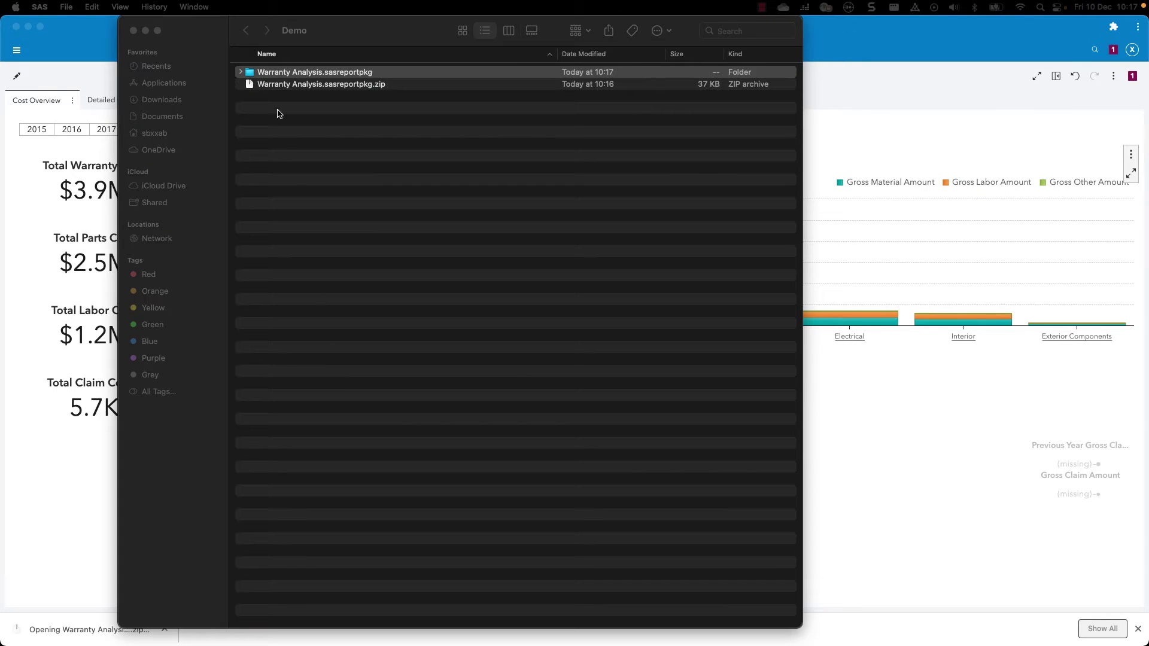
{"action": "left_click", "coordinate": [241, 74]}
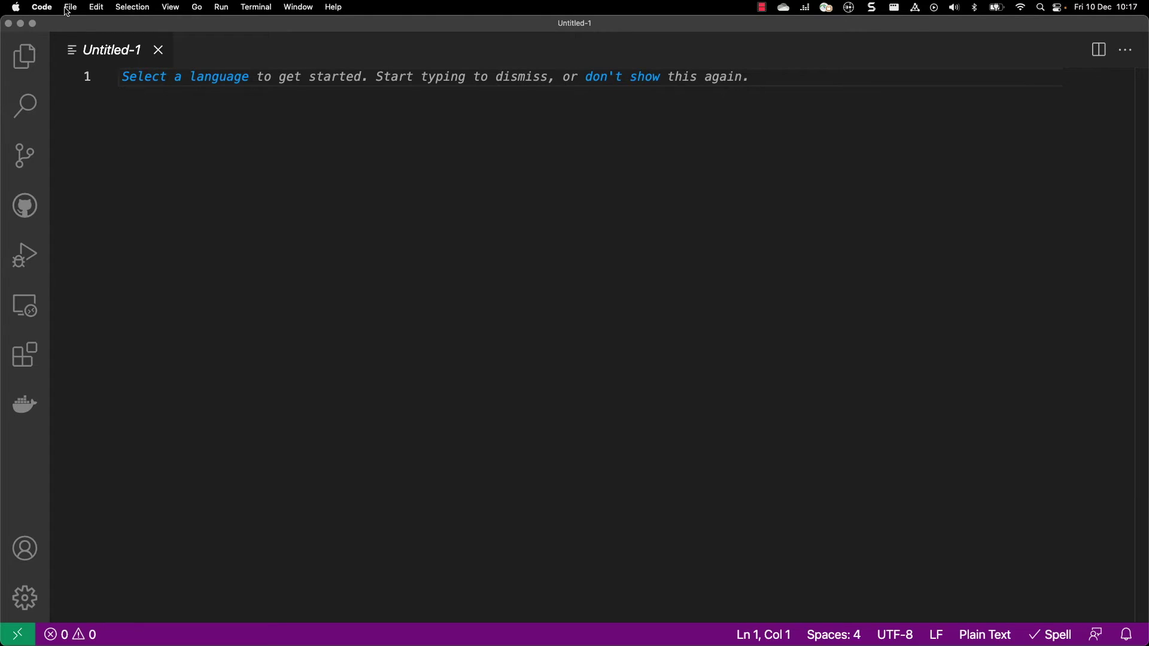
Step: Open the Downloads/Demo/Warranty Analysis.sasreportpkg folder in VS Code and open index.html
{"action": "left_click", "coordinate": [67, 8]}
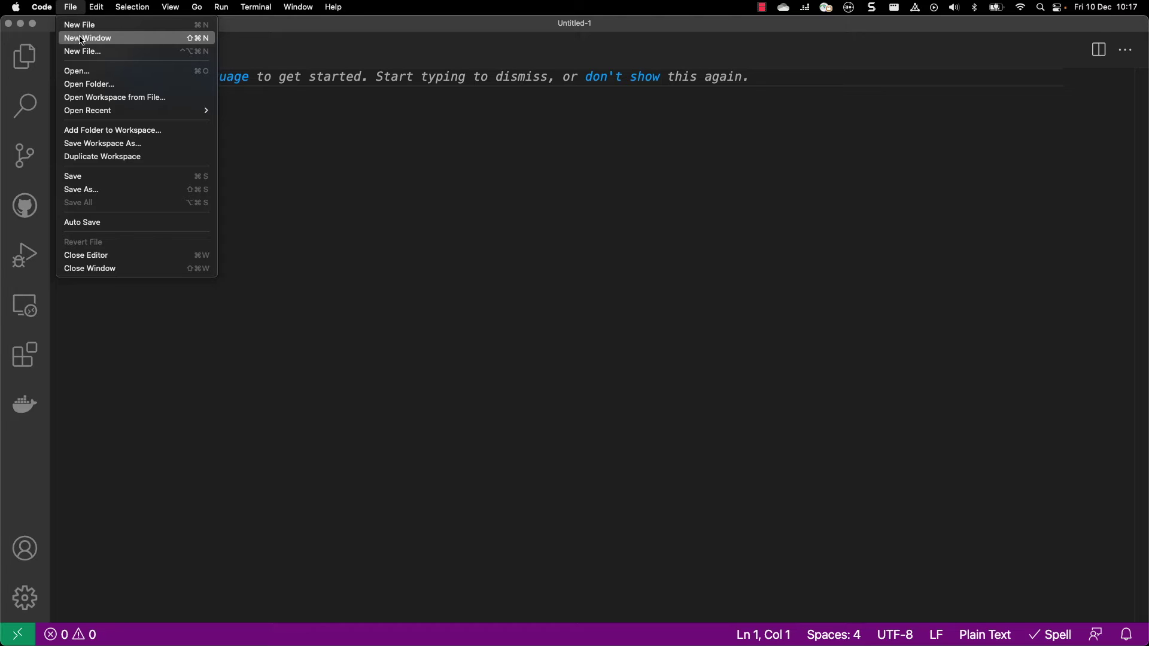
{"action": "left_click", "coordinate": [90, 86]}
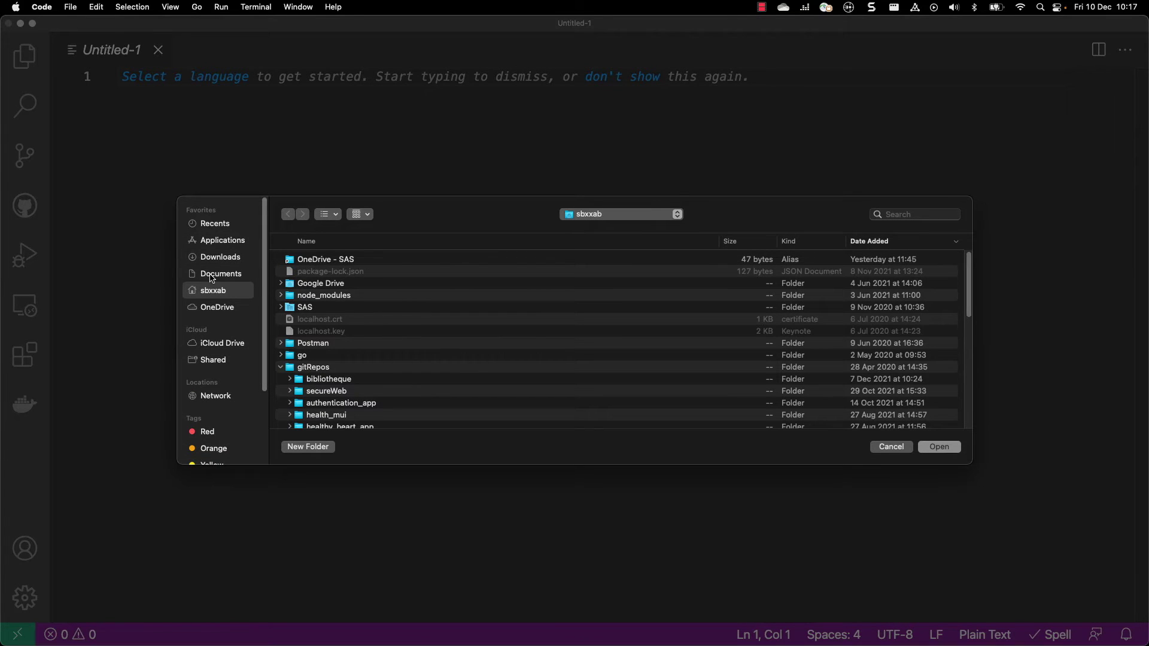
{"action": "left_click", "coordinate": [217, 260]}
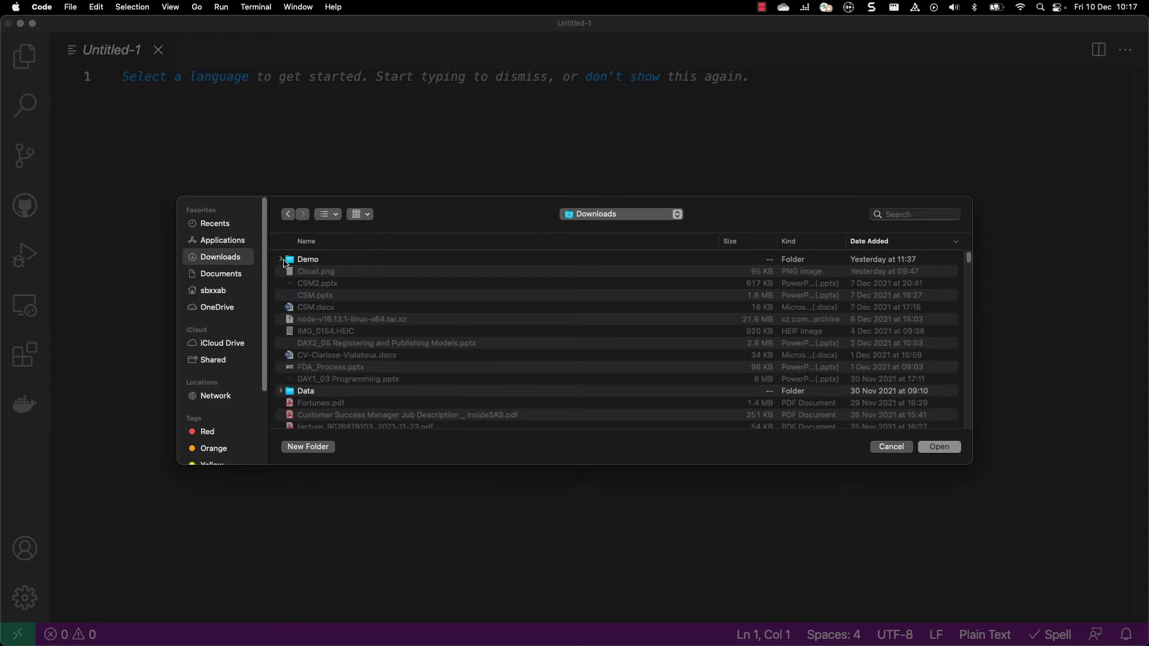
{"action": "double_click", "coordinate": [321, 259]}
{"action": "double_click", "coordinate": [331, 262]}
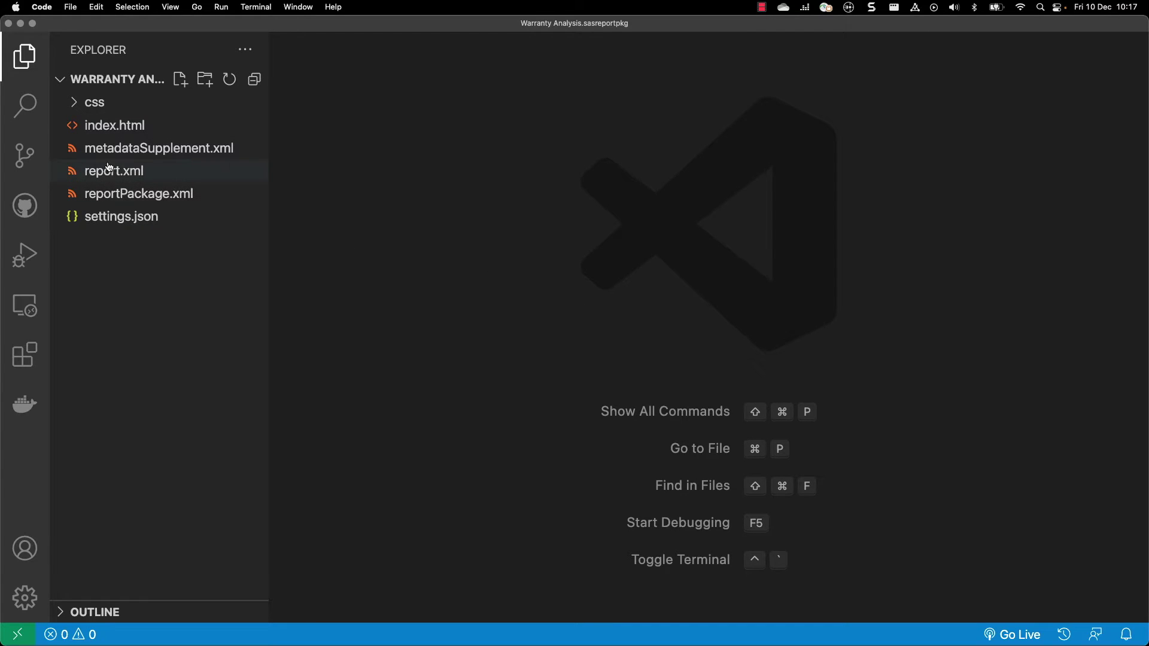
{"action": "left_click", "coordinate": [101, 132]}
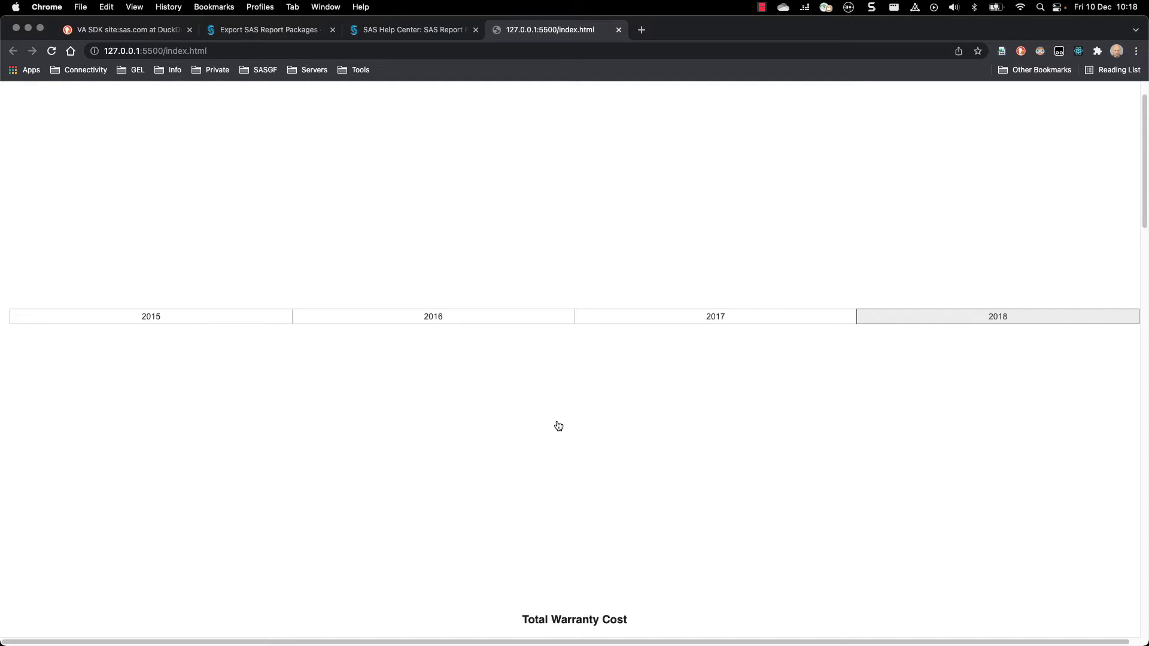
Step: Copy the Bootstrap 5.1.3 CSS link tag from BootstrapCDN in a new Chrome tab
{"action": "key", "text": "super+Tab"}
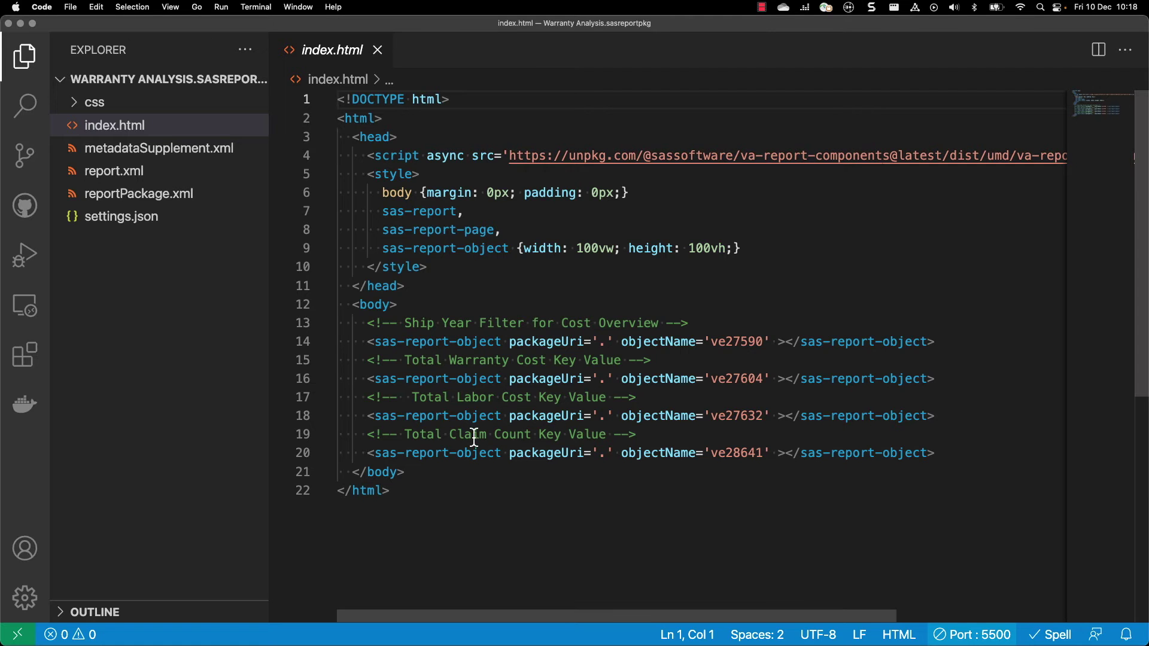
{"action": "mouse_move", "coordinate": [445, 248]}
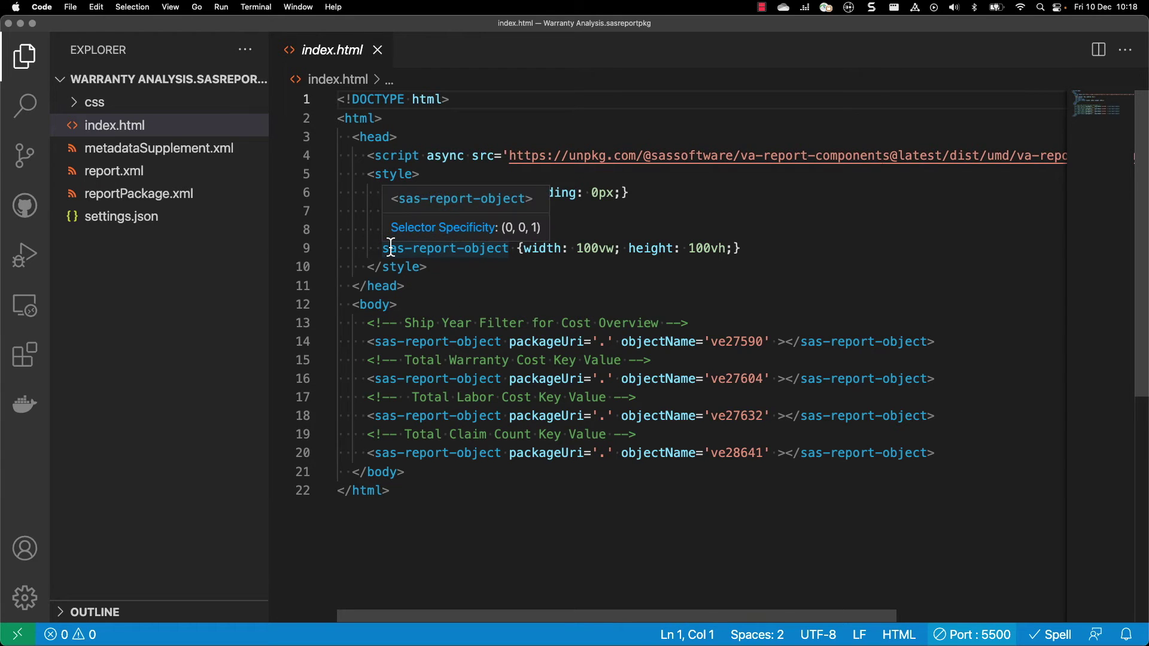
{"action": "key", "text": "super+Tab"}
{"action": "key", "text": "super+t"}
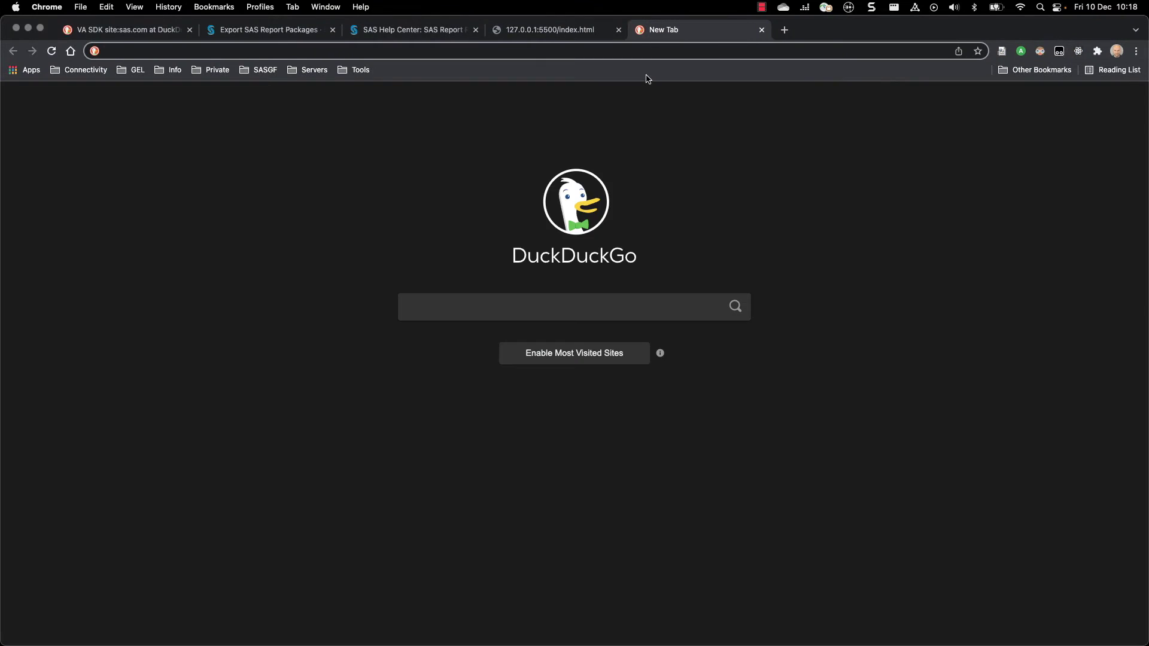
{"action": "type", "text": "bootstrap cd"}
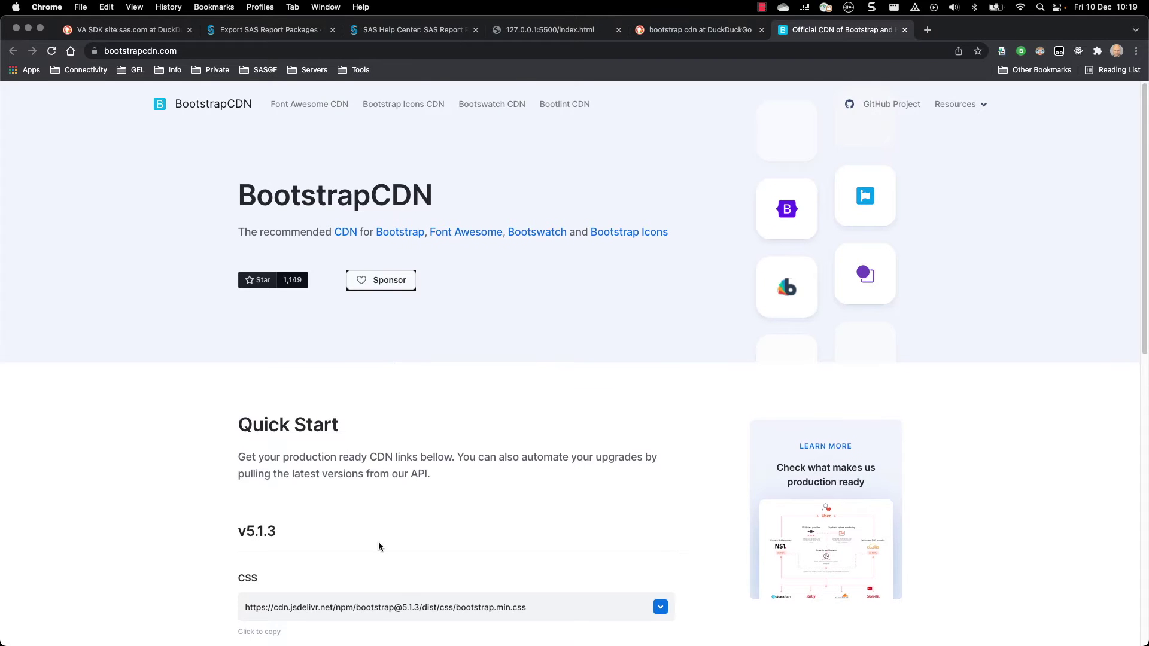
{"action": "scroll", "coordinate": [381, 544], "scroll_direction": "down", "scroll_amount": 1}
{"action": "scroll", "coordinate": [382, 545], "scroll_direction": "down", "scroll_amount": 2}
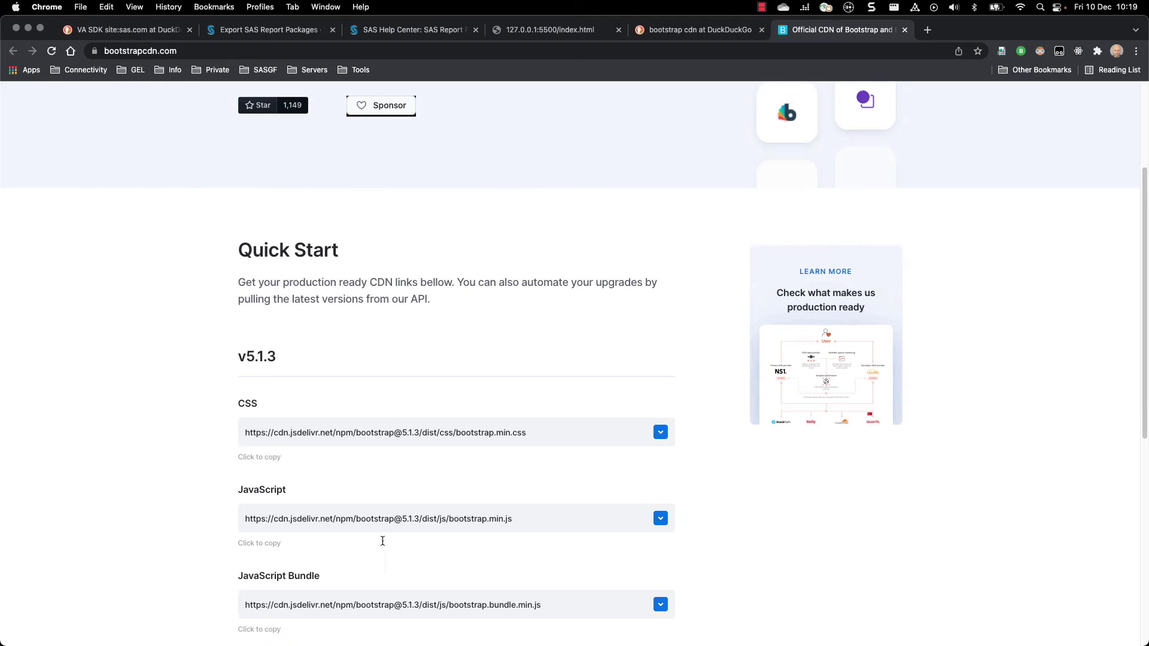
{"action": "left_click", "coordinate": [658, 437]}
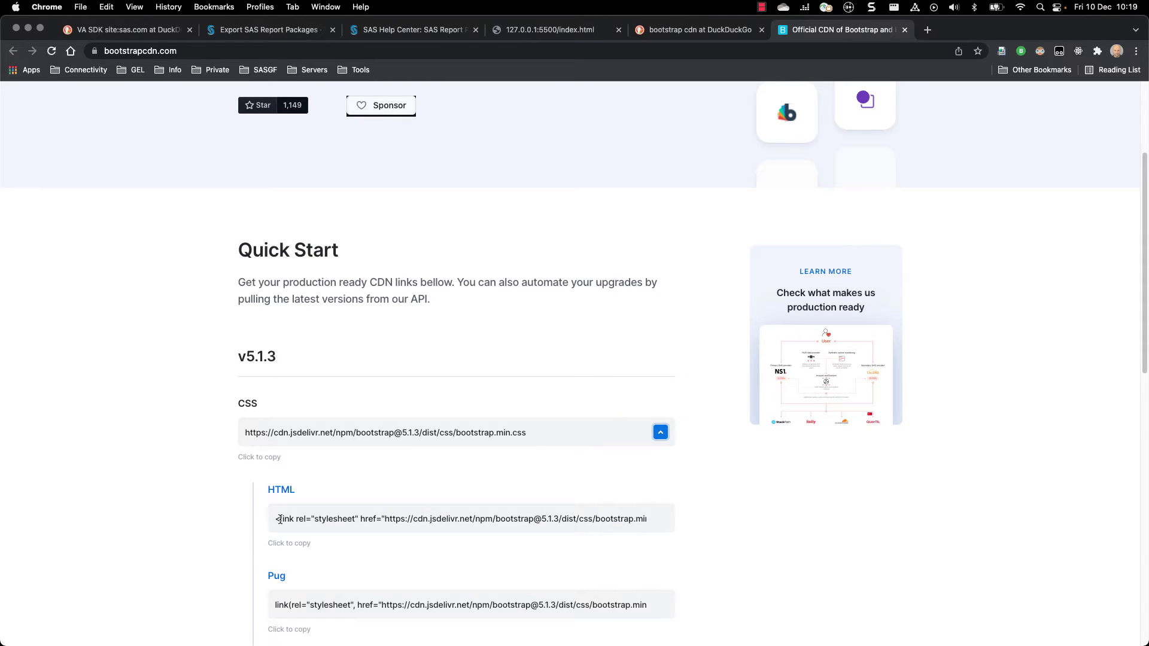
{"action": "left_click_drag", "start_coordinate": [279, 519], "coordinate": [691, 521]}
{"action": "key", "text": "super+c"}
Step: Paste the Bootstrap stylesheet link into index.html's head after the script tag
{"action": "key", "text": "super+Tab"}
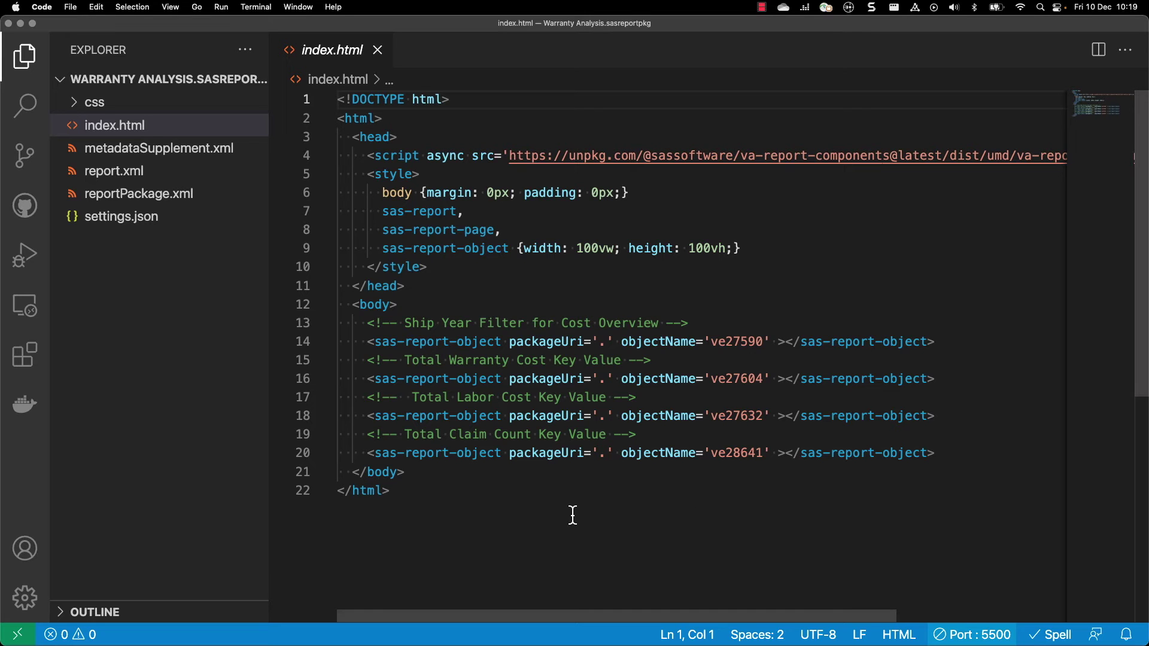
{"action": "left_click", "coordinate": [426, 158]}
{"action": "key", "text": "End"}
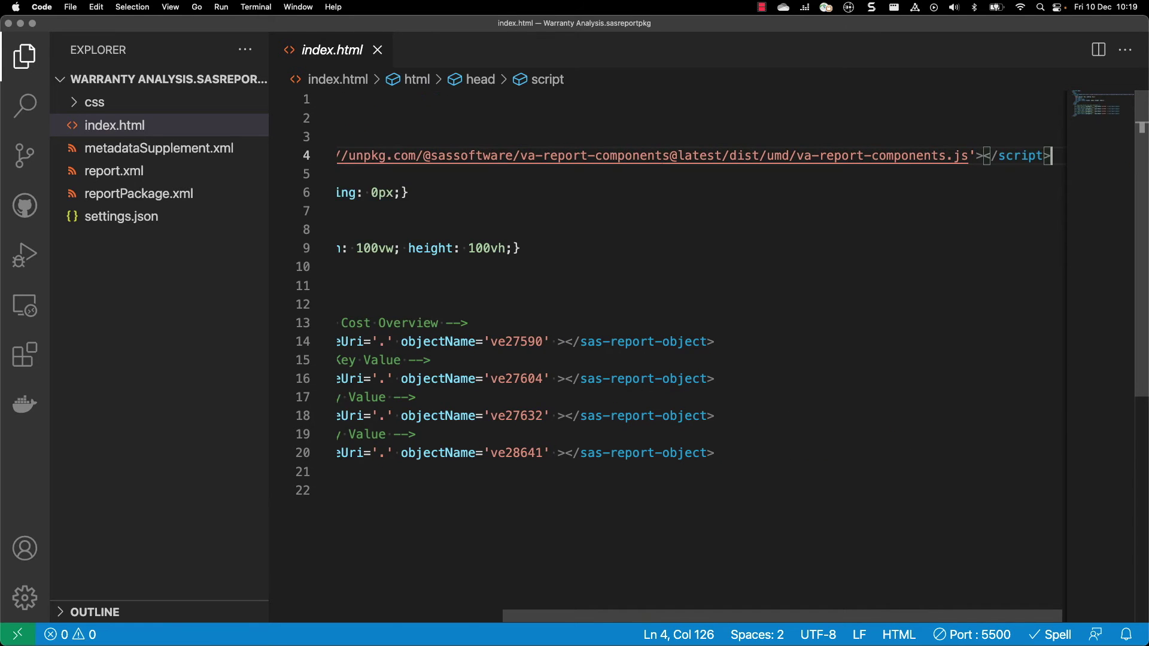
{"action": "key", "text": "Return"}
{"action": "key", "text": "super+v"}
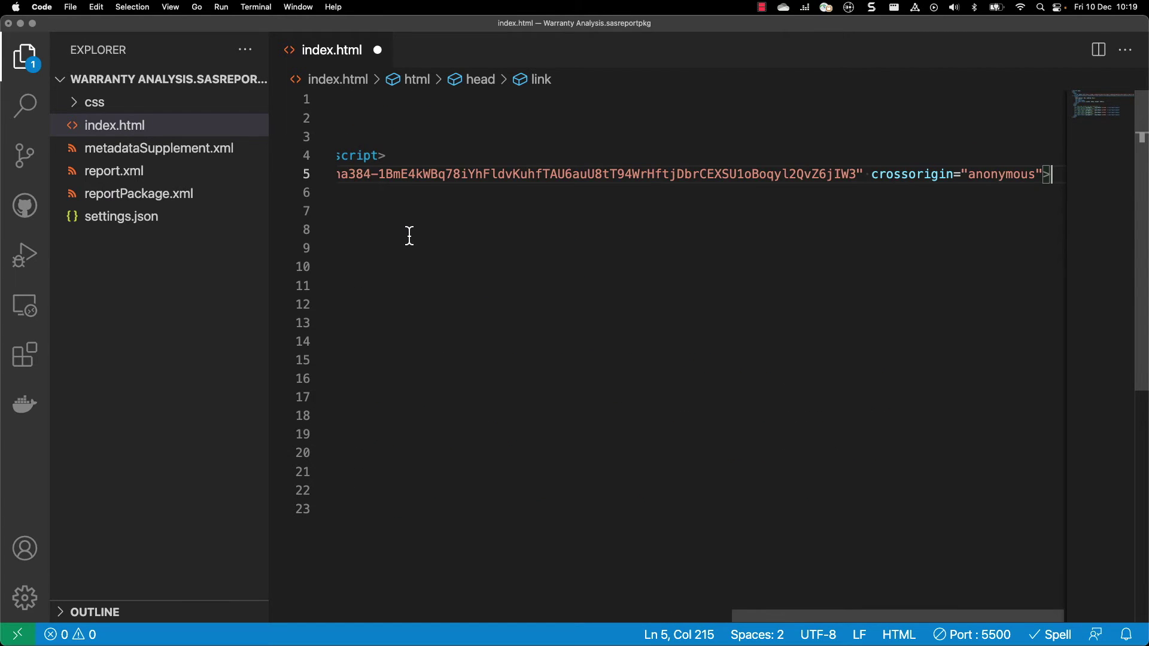
Step: Comment out the sas-report full-screen sizing rules with /* */
{"action": "key", "text": "super+Left"}
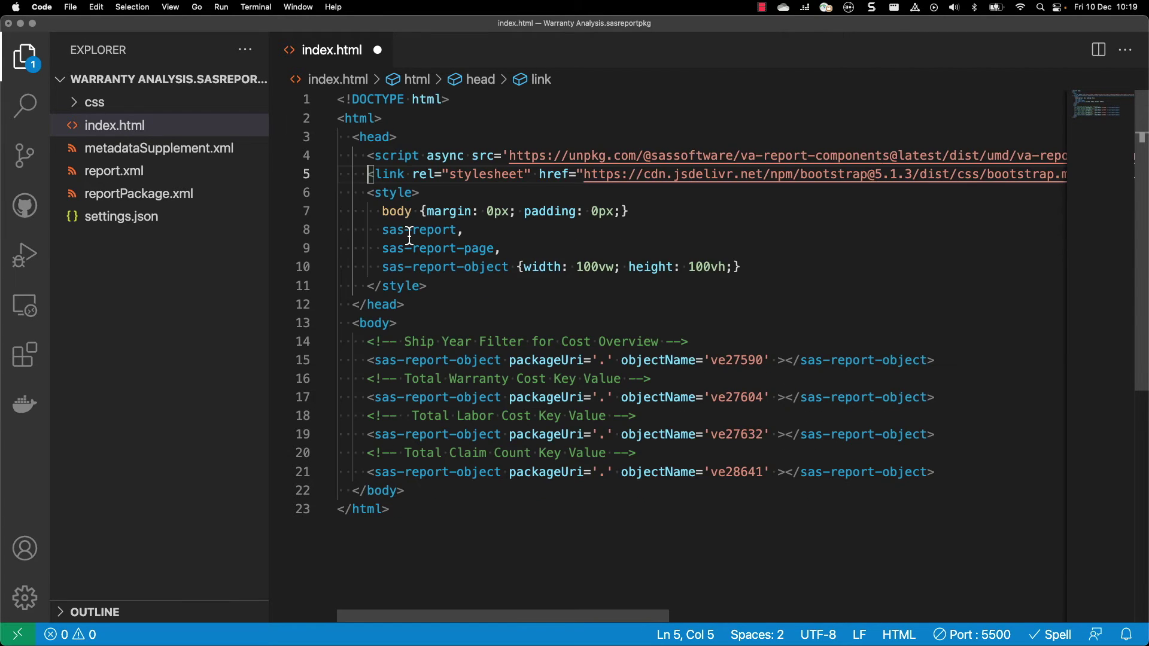
{"action": "left_click", "coordinate": [383, 231]}
{"action": "type", "text": "/*"}
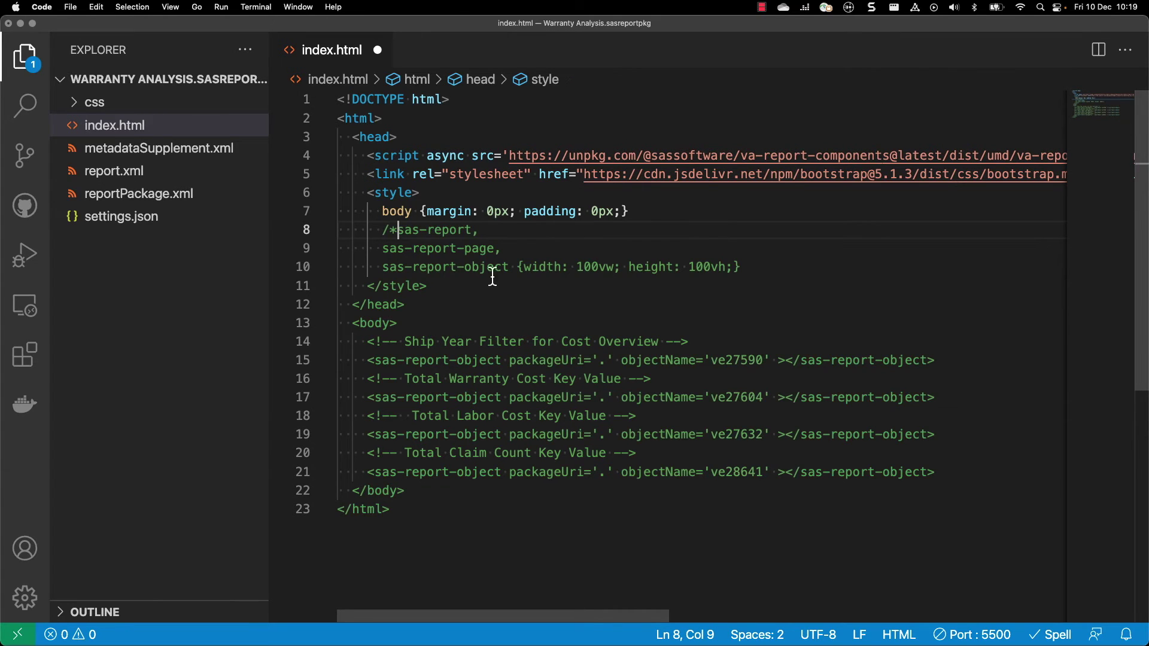
{"action": "left_click", "coordinate": [721, 267]}
{"action": "key", "text": "End"}
{"action": "type", "text": "*/"}
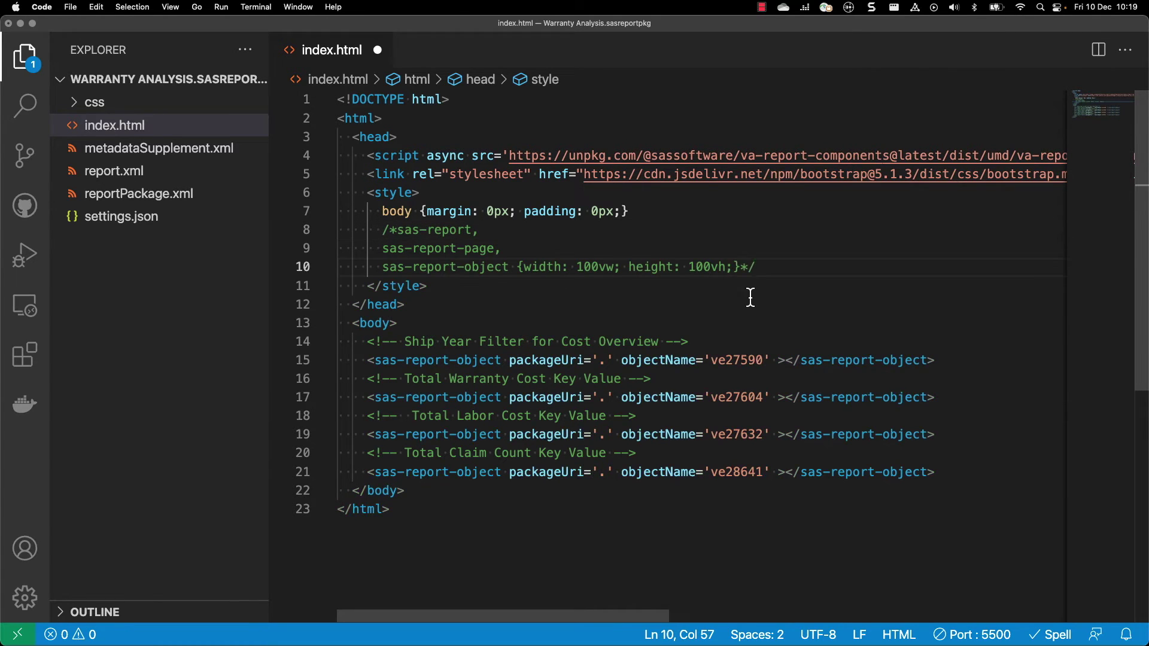
Step: Wrap all report objects in the body with a div.container
{"action": "left_click", "coordinate": [408, 327]}
{"action": "key", "text": "Return"}
{"action": "type", "text": "<"}
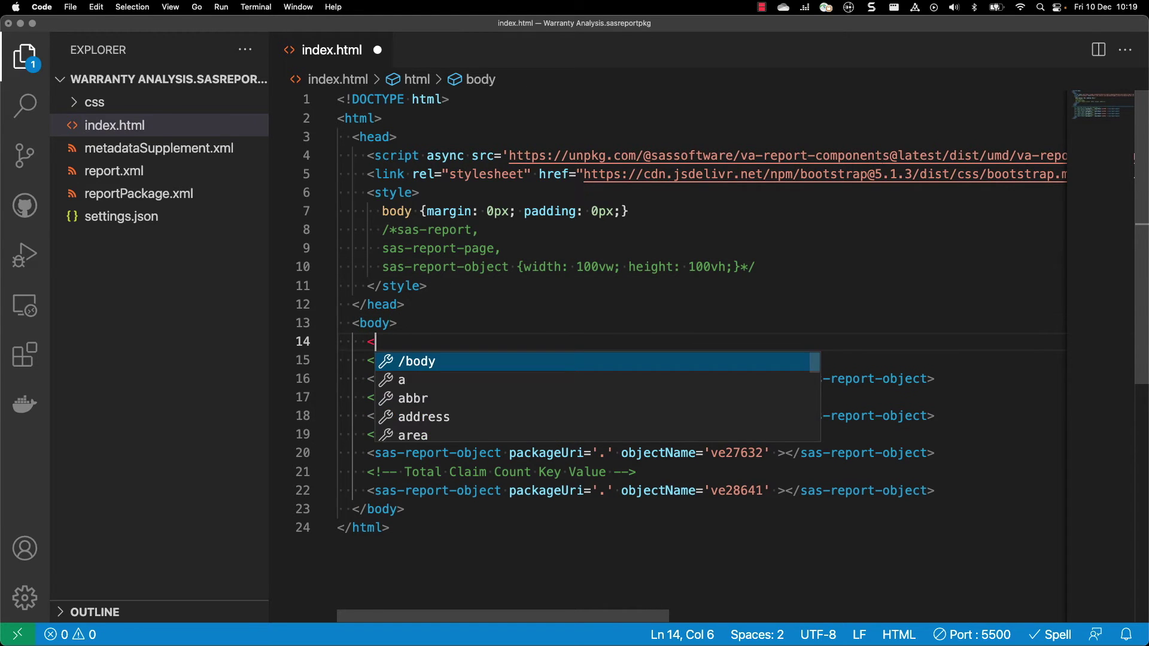
{"action": "type", "text": "div "}
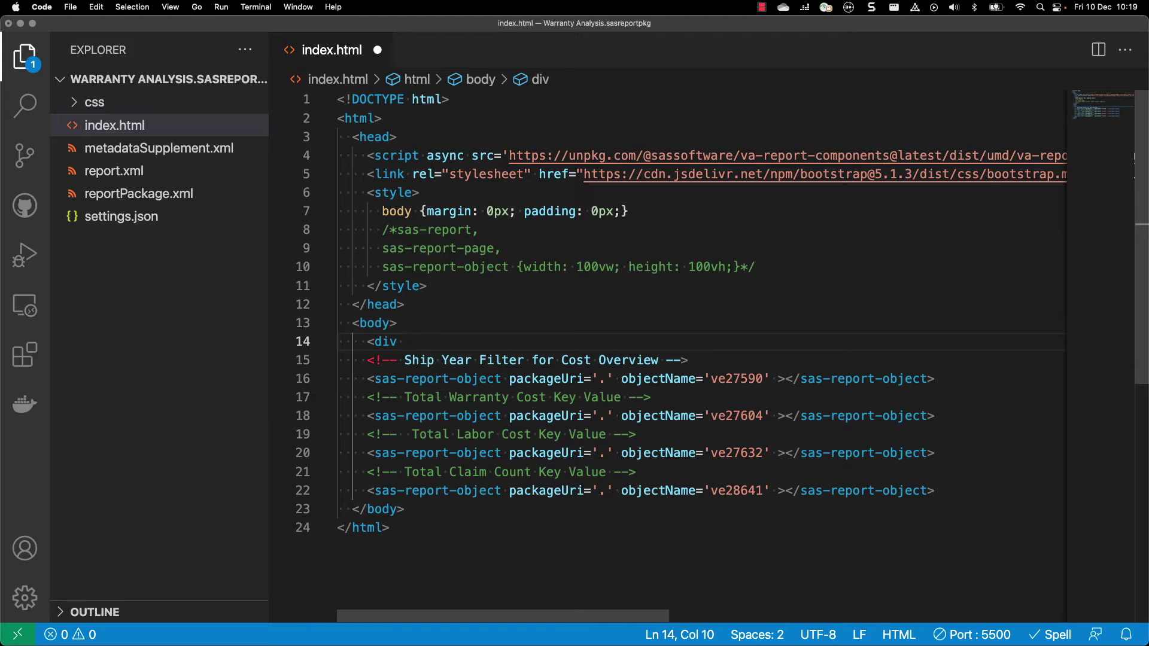
{"action": "type", "text": "class="}
{"action": "type", "text": "\"container\"></div>"}
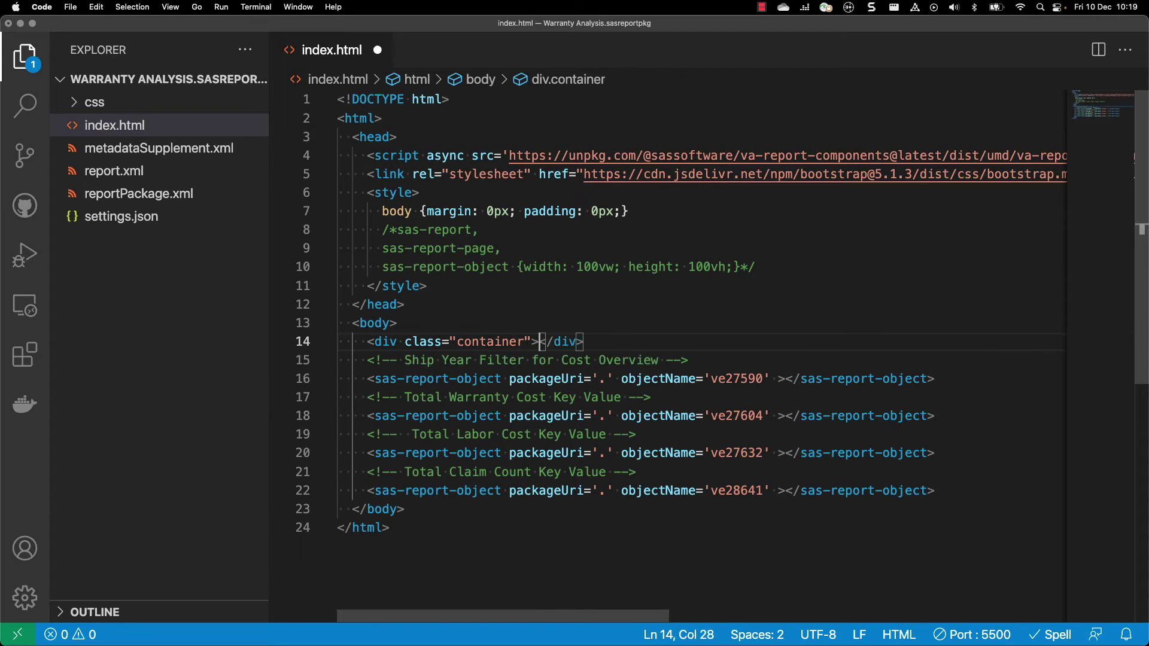
{"action": "key", "text": "Return"}
{"action": "key", "text": "Down"}
{"action": "key", "text": "super+Down"}
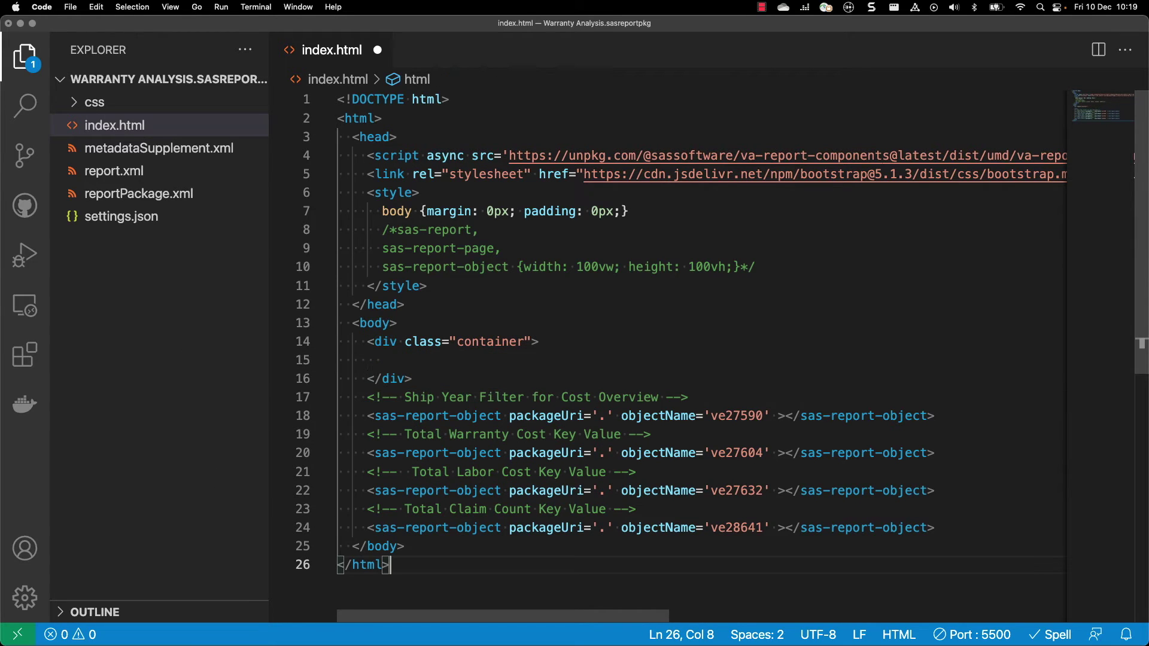
{"action": "left_click", "coordinate": [398, 378]}
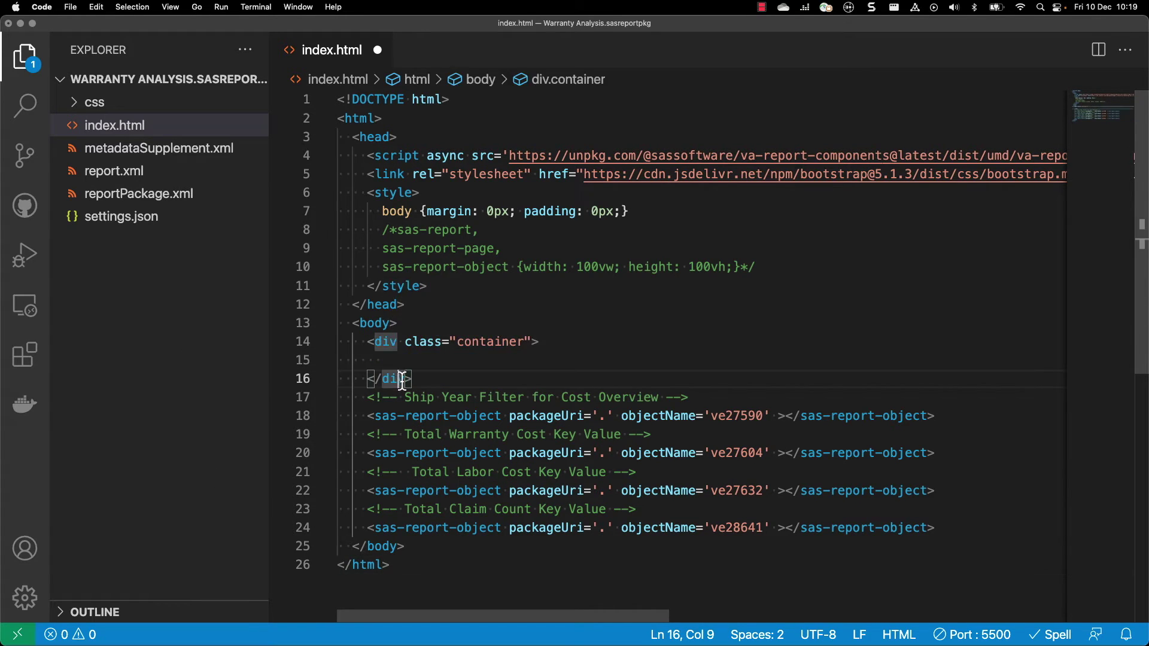
{"action": "key", "text": "alt+Down"}
{"action": "key", "text": "alt+Down"}
{"action": "key", "text": "alt+Down"}
{"action": "key", "text": "alt+Down"}
{"action": "key", "text": "alt+Down"}
{"action": "key", "text": "alt+Down"}
{"action": "key", "text": "alt+Down"}
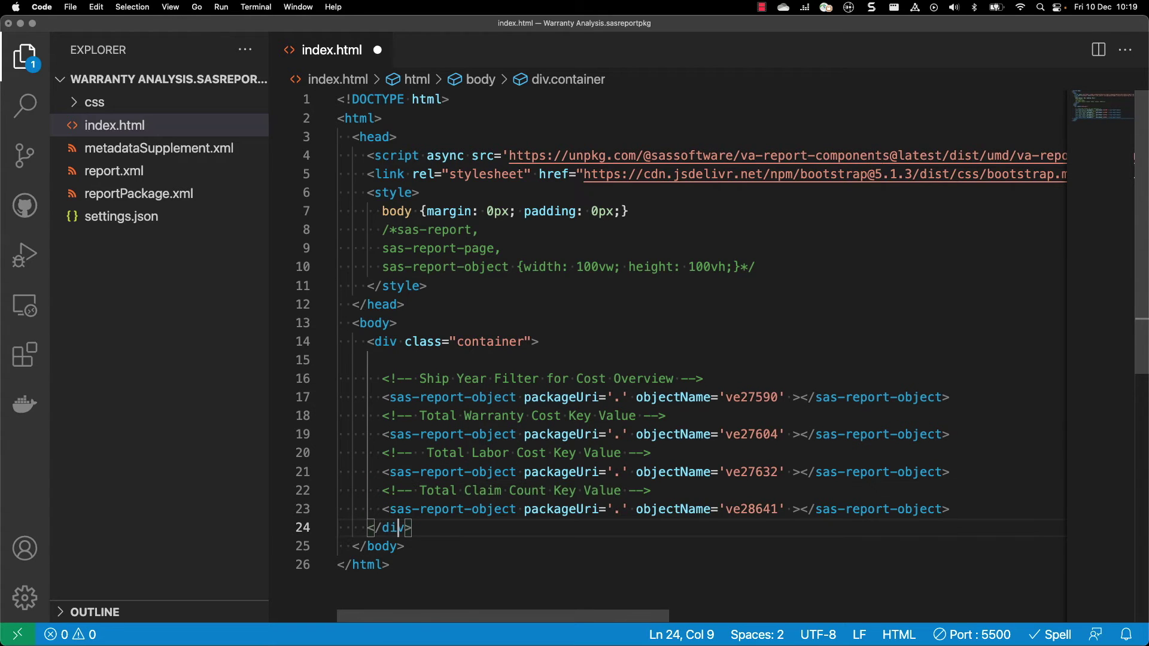
Step: Add a div.row around the year filter object inside the container
{"action": "left_click", "coordinate": [392, 360]}
{"action": "key", "text": "Tab"}
{"action": "key", "text": "Tab"}
{"action": "key", "text": "Tab"}
{"action": "type", "text": "<div cla"}
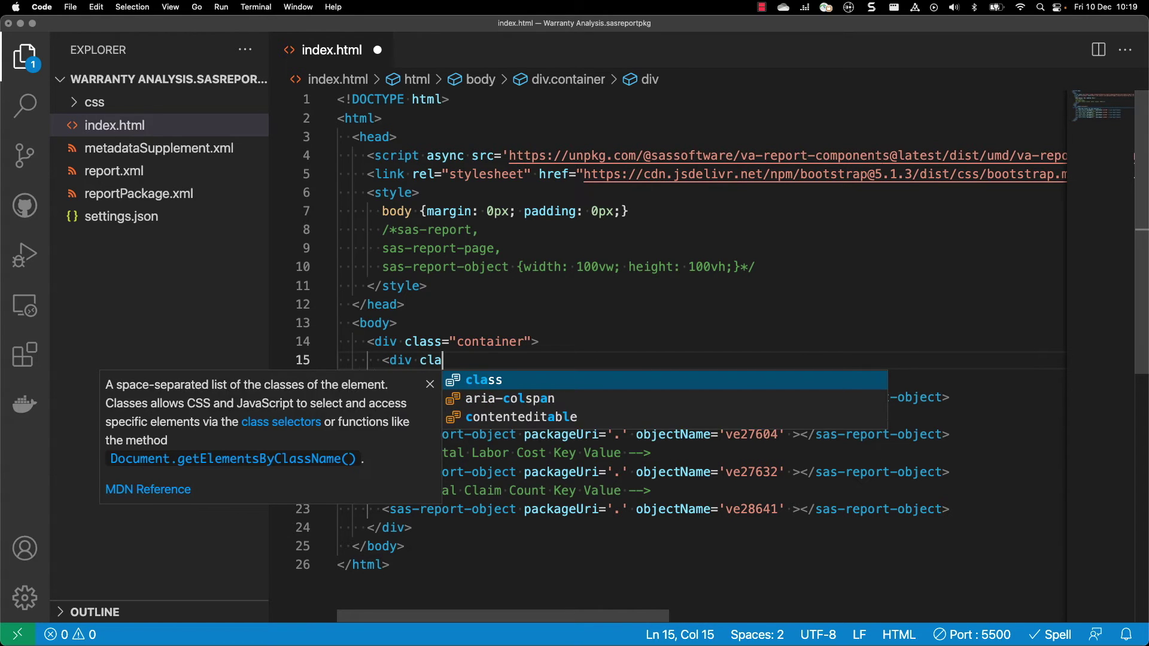
{"action": "type", "text": "ss="}
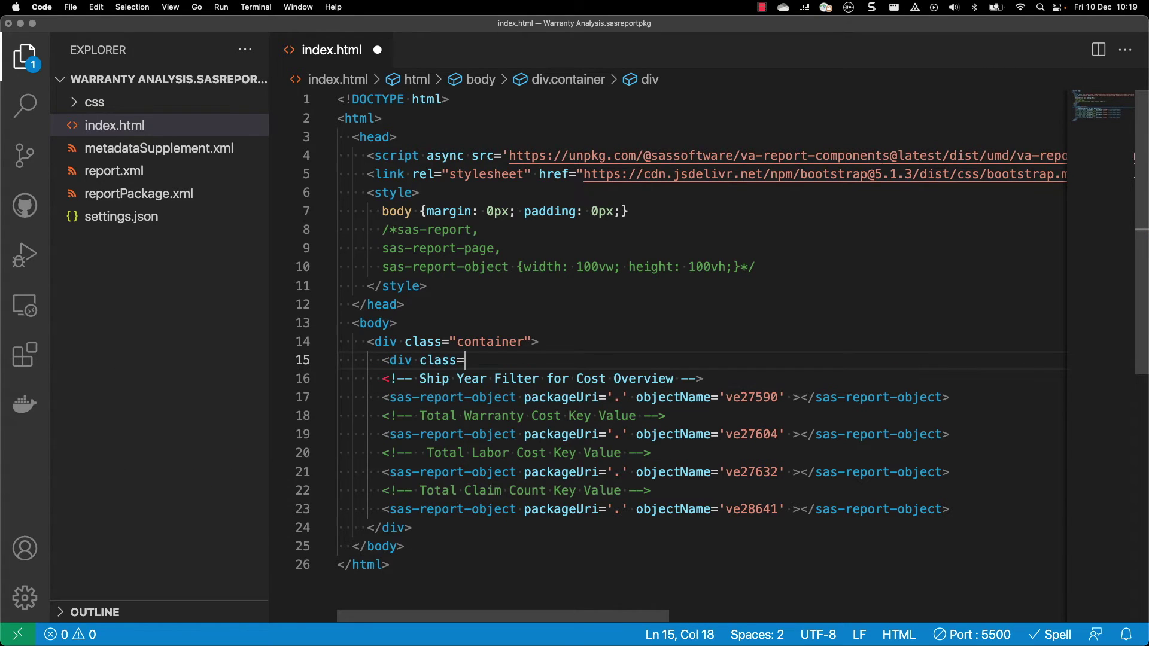
{"action": "type", "text": "\"row\">"}
{"action": "key", "text": "Return"}
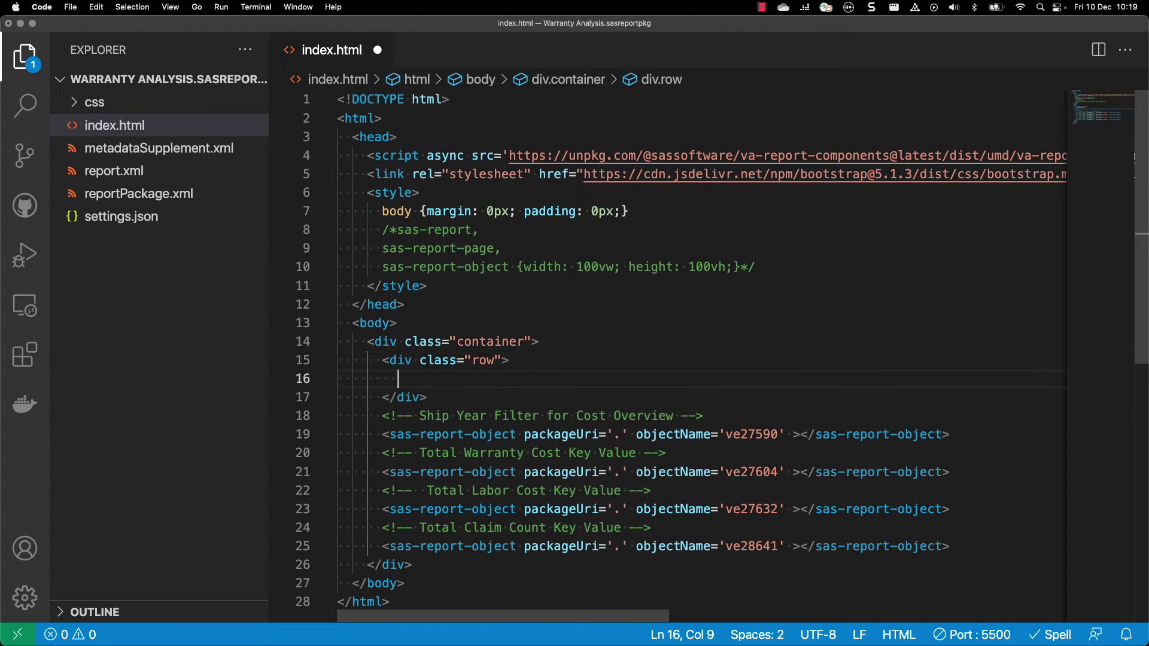
{"action": "key", "text": "Down"}
{"action": "key", "text": "alt+Down"}
{"action": "key", "text": "alt+Down"}
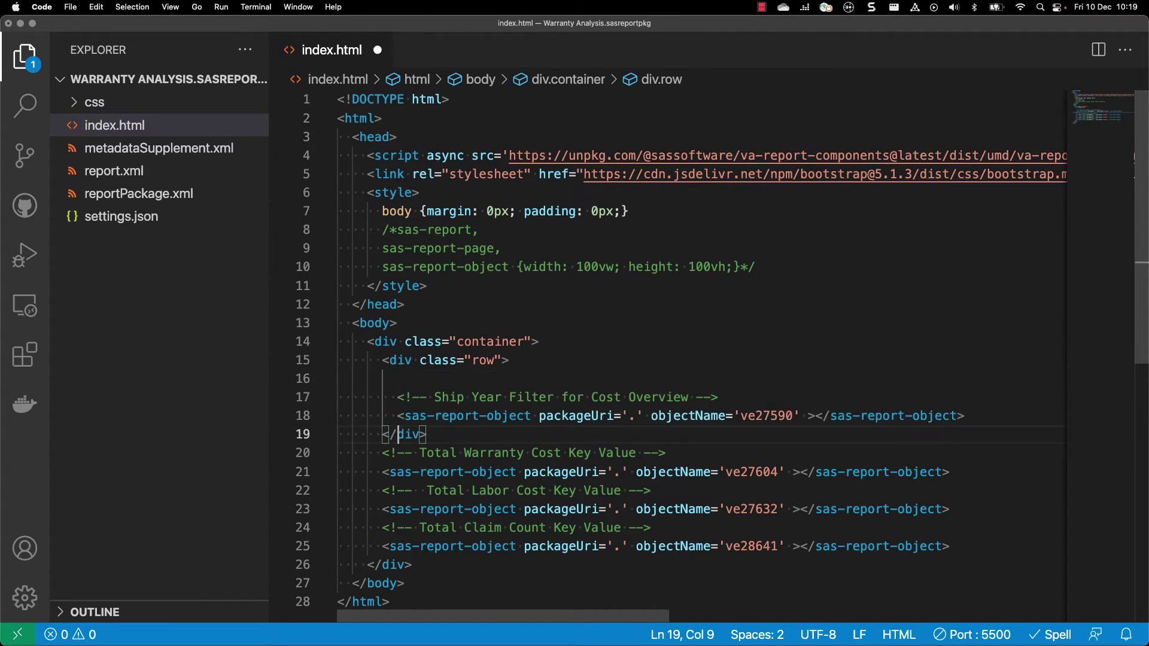
{"action": "key", "text": "Tab"}
{"action": "left_click", "coordinate": [390, 361]}
{"action": "key", "text": "Down"}
{"action": "key", "text": "BackSpace"}
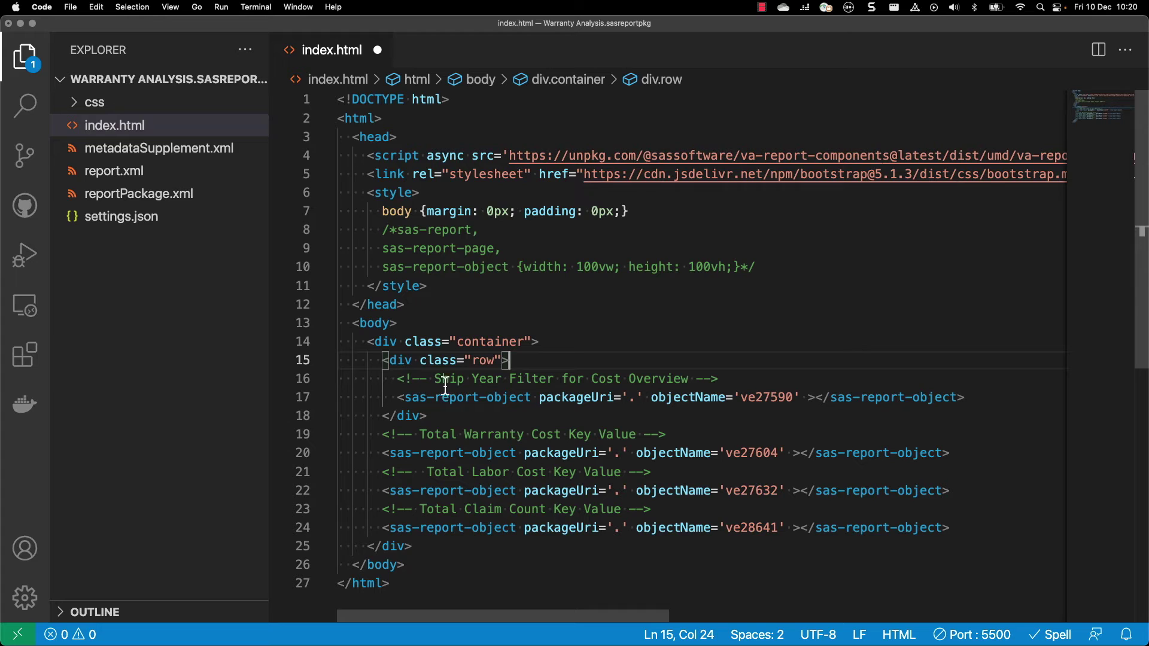
Step: Add a second div.row after the filter row to hold the three KPI objects
{"action": "left_click", "coordinate": [437, 416]}
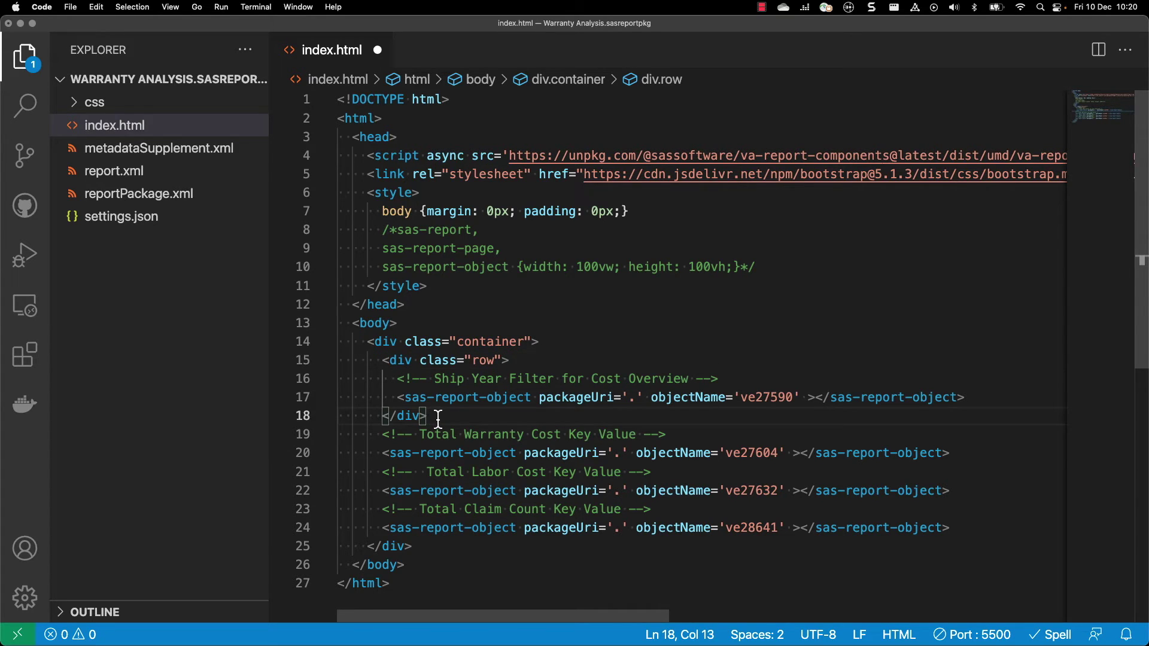
{"action": "key", "text": "Return"}
{"action": "type", "text": "<"}
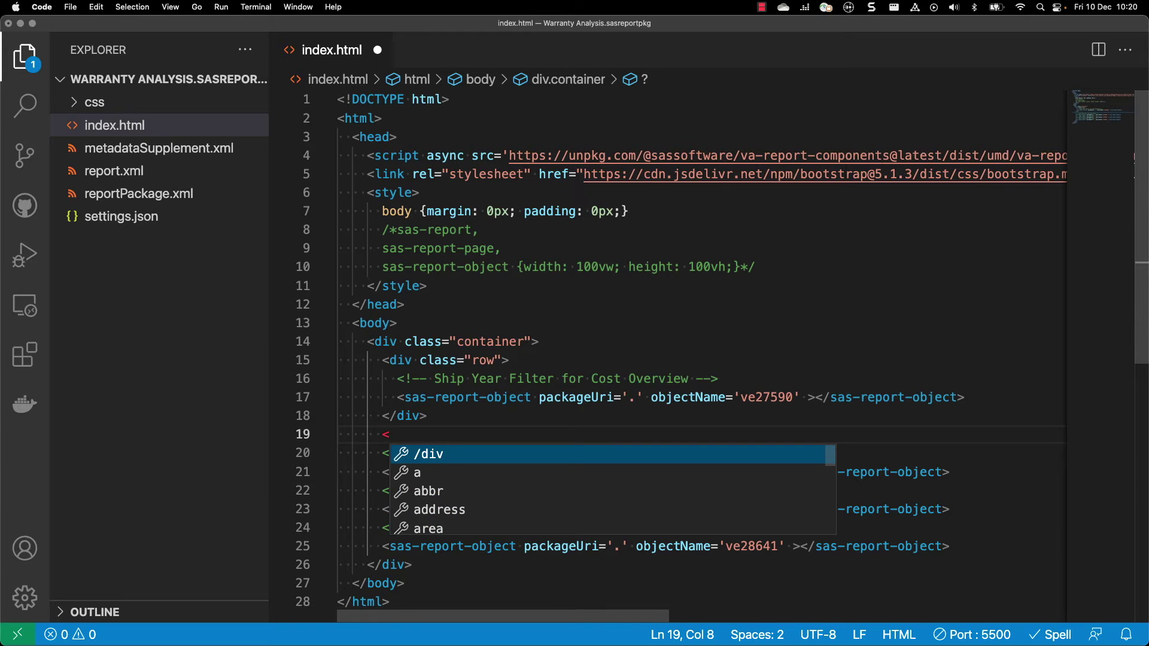
{"action": "type", "text": "div class=\""}
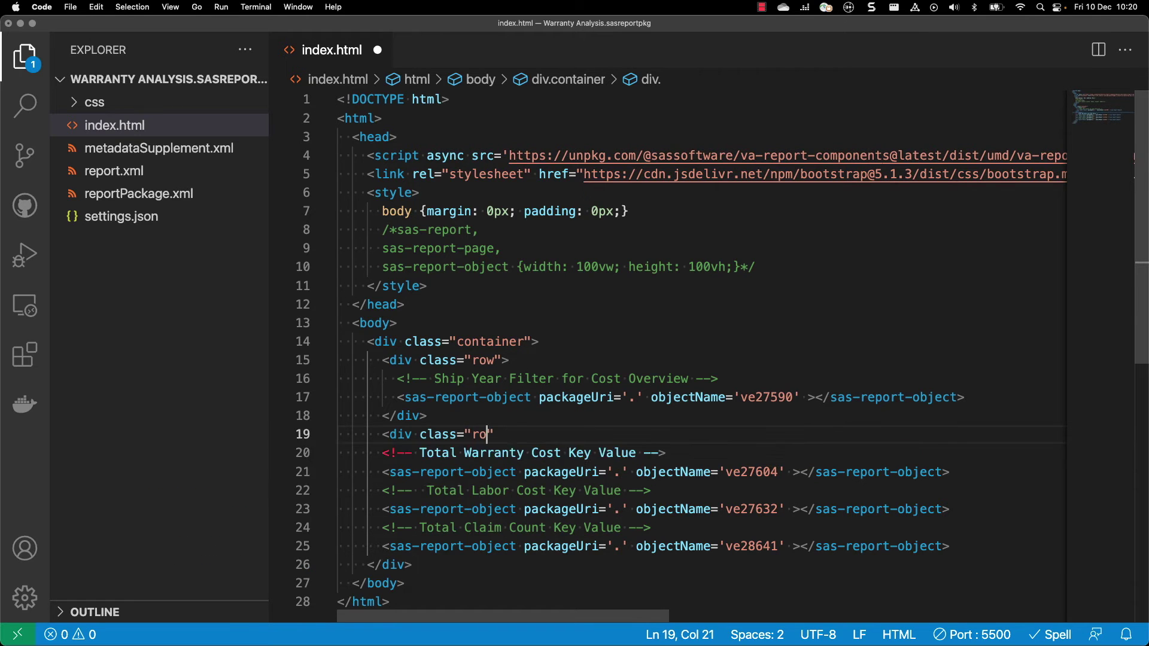
{"action": "type", "text": "row\">"}
{"action": "key", "text": "Return"}
{"action": "key", "text": "Down"}
{"action": "key", "text": "alt+Down"}
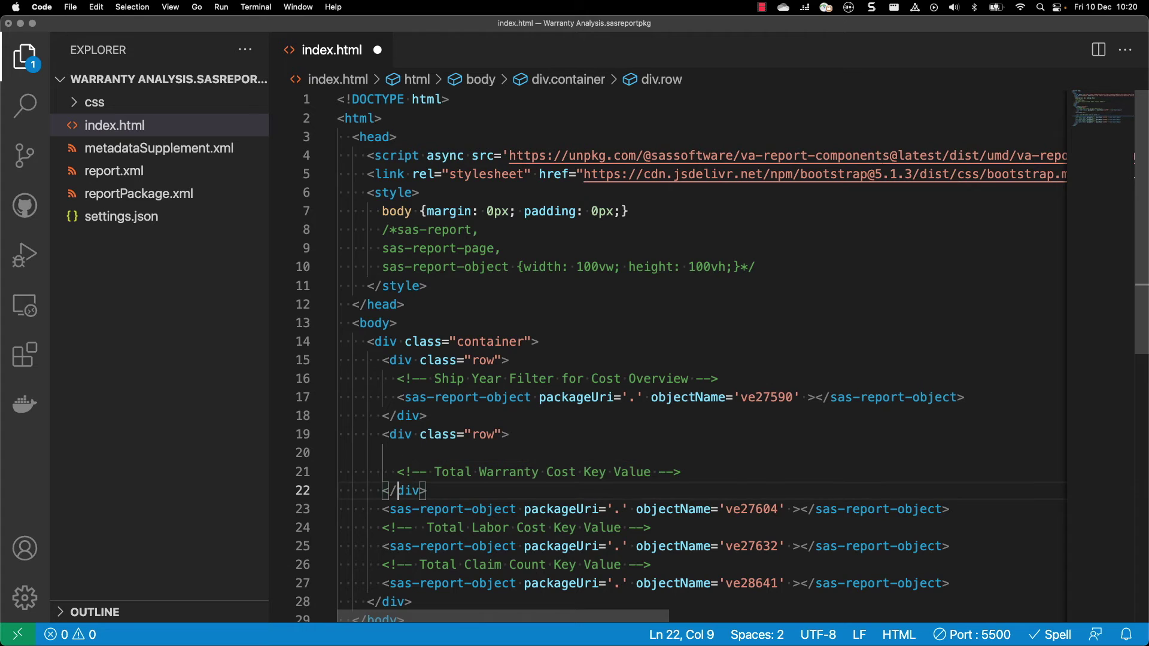
Step: Wrap the Total Warranty Cost object in a div.col inside the second row
{"action": "key", "text": "alt+Down"}
{"action": "key", "text": "alt+Down"}
{"action": "key", "text": "alt+Down"}
{"action": "key", "text": "alt+Down"}
{"action": "key", "text": "alt+Down"}
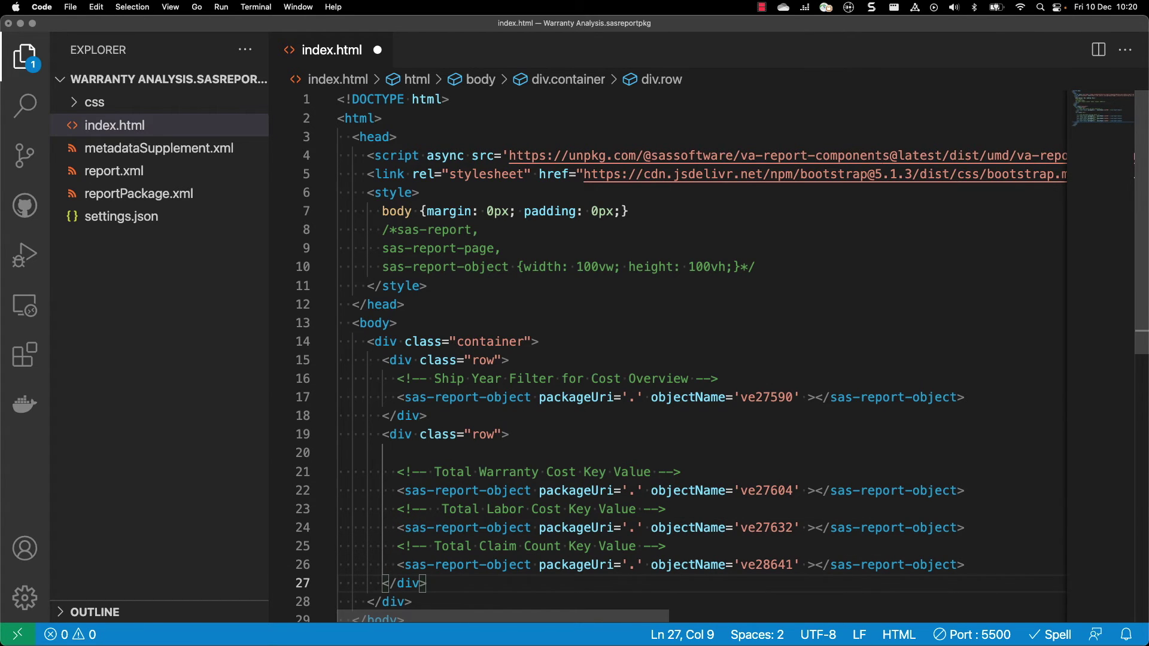
{"action": "key", "text": "Up"}
{"action": "key", "text": "Up"}
{"action": "key", "text": "Up"}
{"action": "key", "text": "Up"}
{"action": "key", "text": "Up"}
{"action": "key", "text": "Tab"}
{"action": "key", "text": "Tab"}
{"action": "key", "text": "Tab"}
{"action": "type", "text": "<div "}
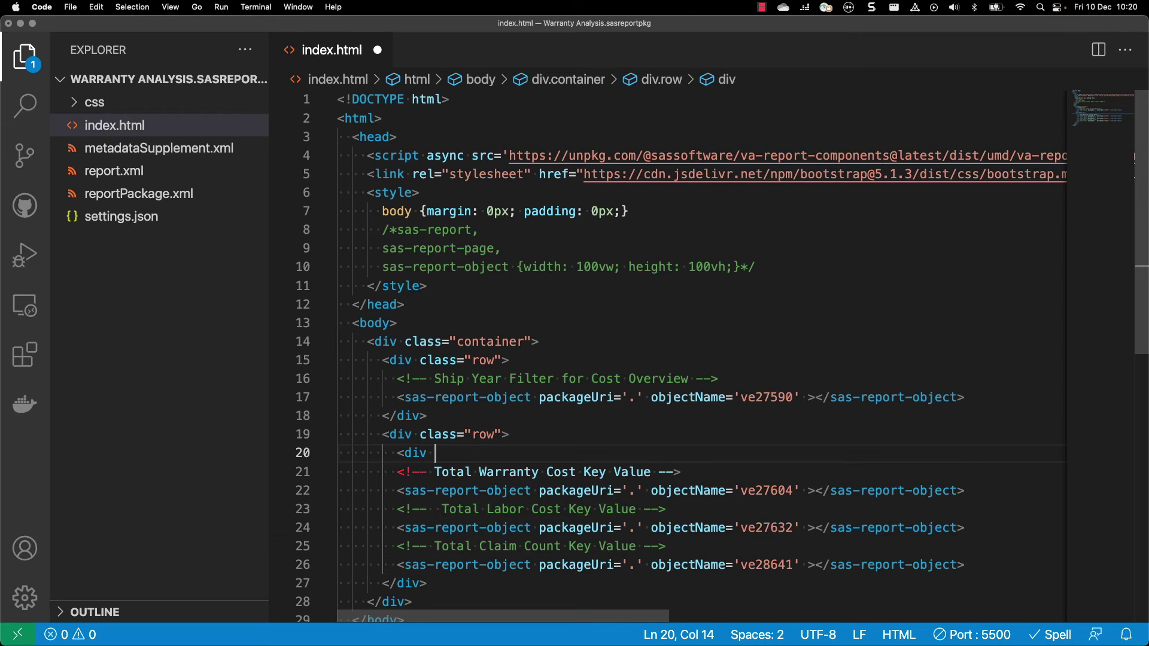
{"action": "type", "text": "class"}
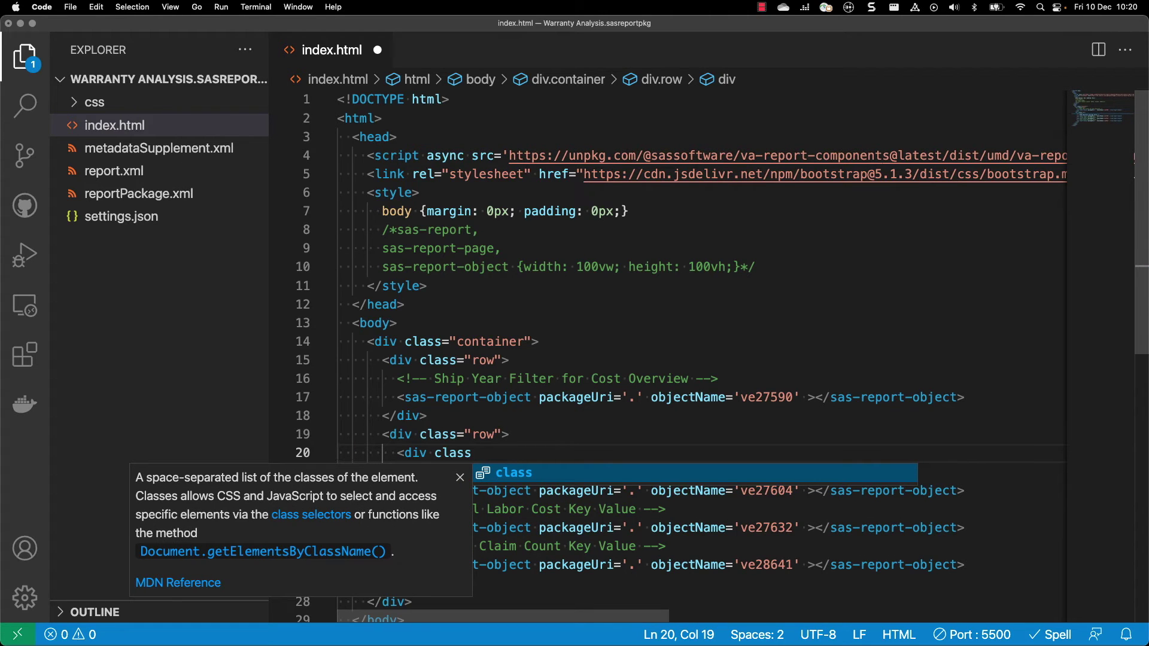
{"action": "type", "text": "=\""}
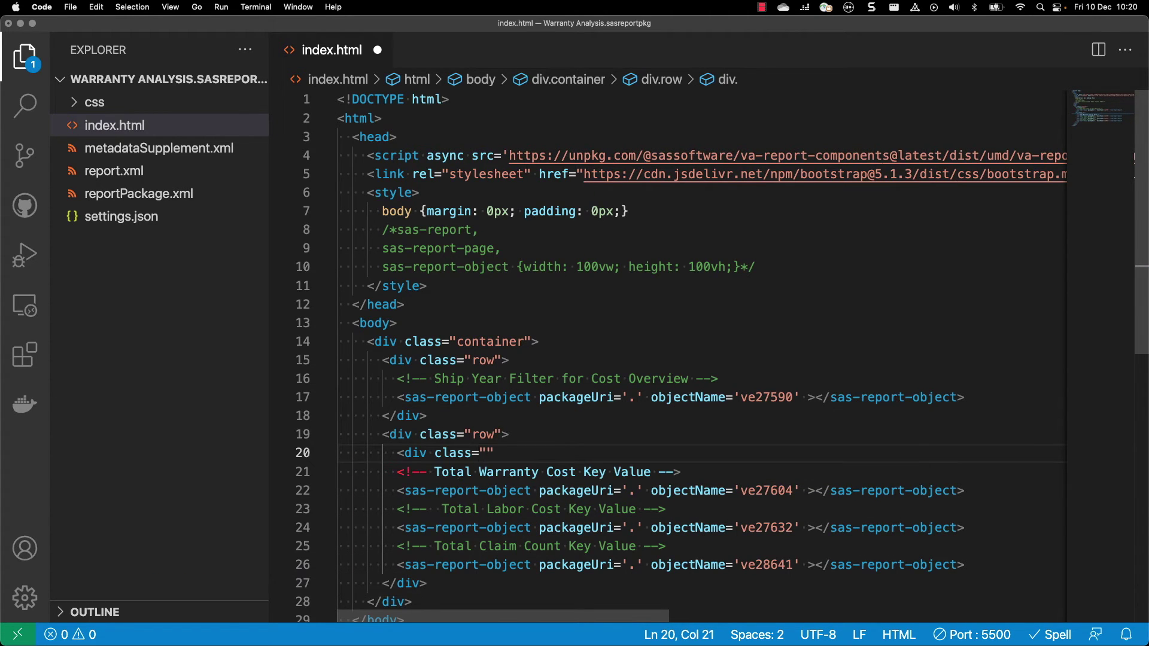
{"action": "type", "text": "col\">"}
{"action": "key", "text": "Return"}
{"action": "key", "text": "Down"}
{"action": "key", "text": "Down"}
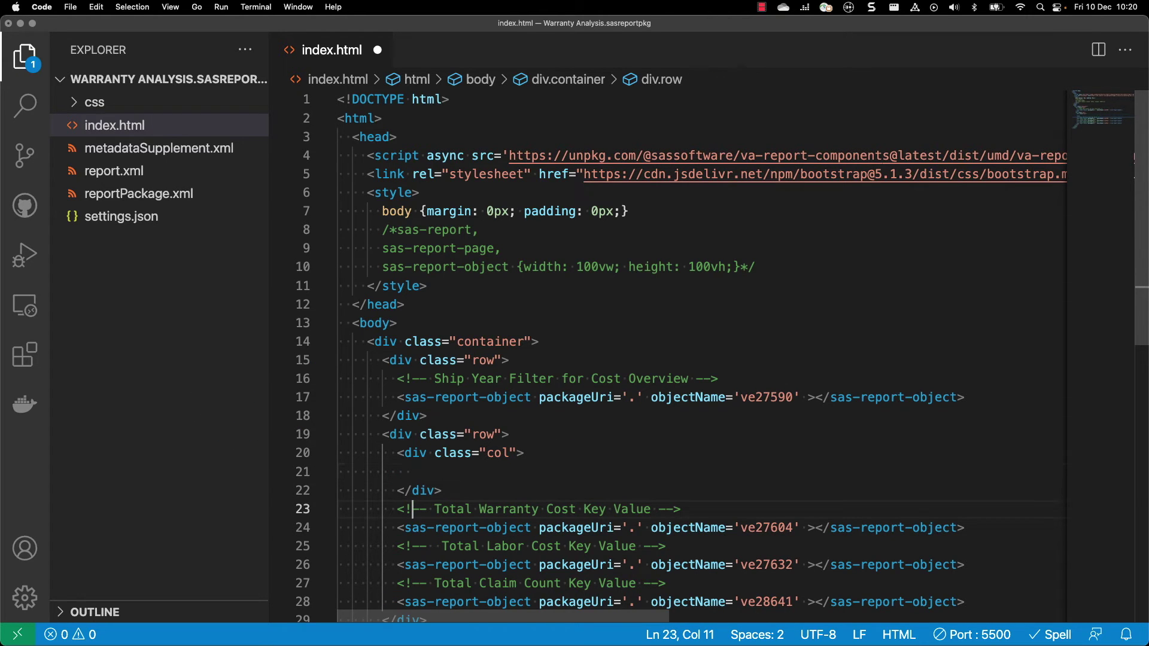
{"action": "key", "text": "Up"}
{"action": "key", "text": "alt+Down"}
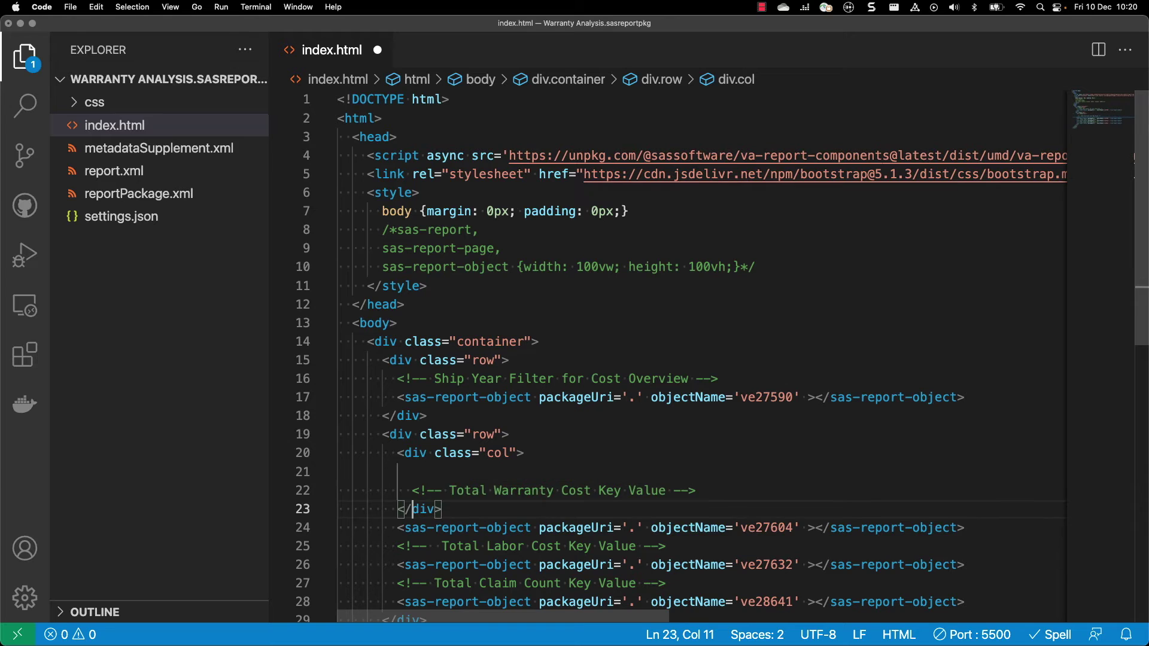
{"action": "key", "text": "alt+Down"}
{"action": "key", "text": "Up"}
{"action": "key", "text": "Up"}
{"action": "key", "text": "Up"}
{"action": "key", "text": "BackSpace"}
{"action": "key", "text": "BackSpace"}
{"action": "key", "text": "BackSpace"}
{"action": "key", "text": "Down"}
{"action": "key", "text": "Down"}
{"action": "key", "text": "Down"}
{"action": "key", "text": "Down"}
{"action": "key", "text": "Up"}
Step: Wrap the Total Labor Cost object in its own div.col
{"action": "key", "text": "Return"}
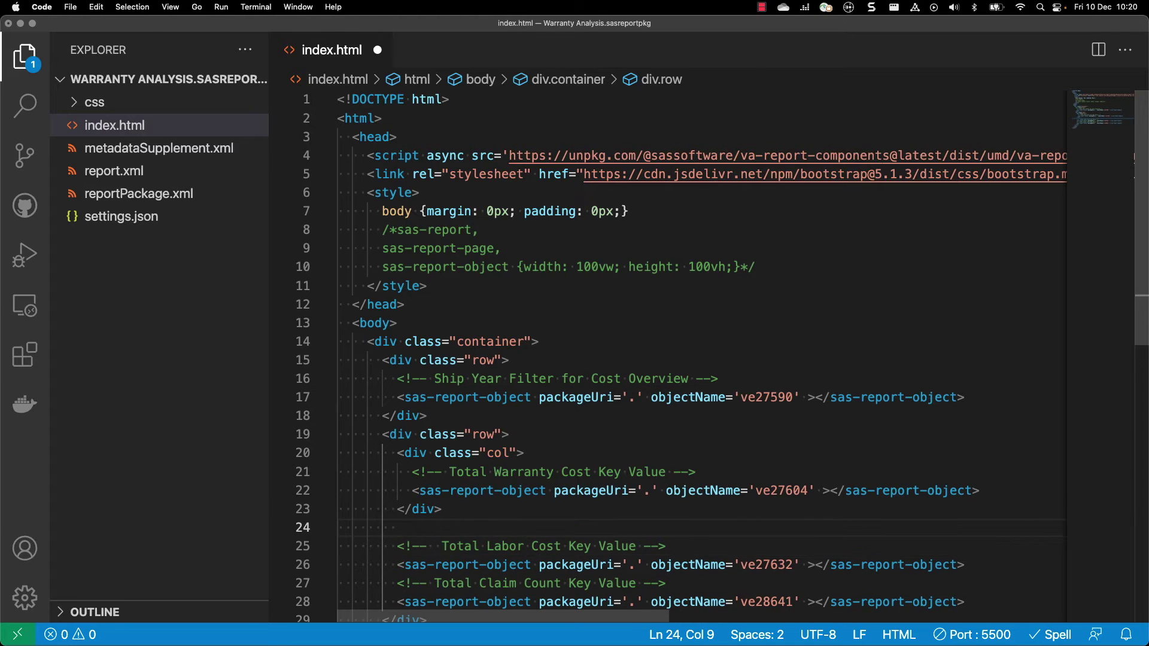
{"action": "type", "text": "<div c"}
{"action": "key", "text": "Return"}
{"action": "type", "text": "\"col"}
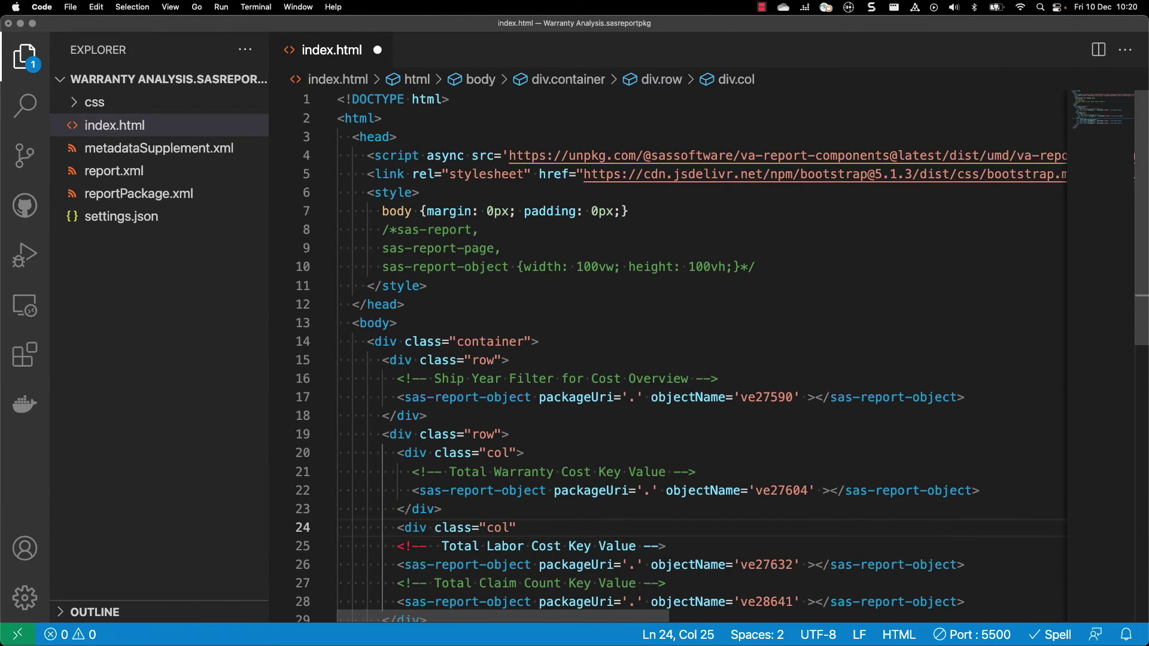
{"action": "type", "text": ">"}
{"action": "key", "text": "Return"}
{"action": "key", "text": "Down"}
{"action": "key", "text": "alt+Down"}
{"action": "key", "text": "alt+Down"}
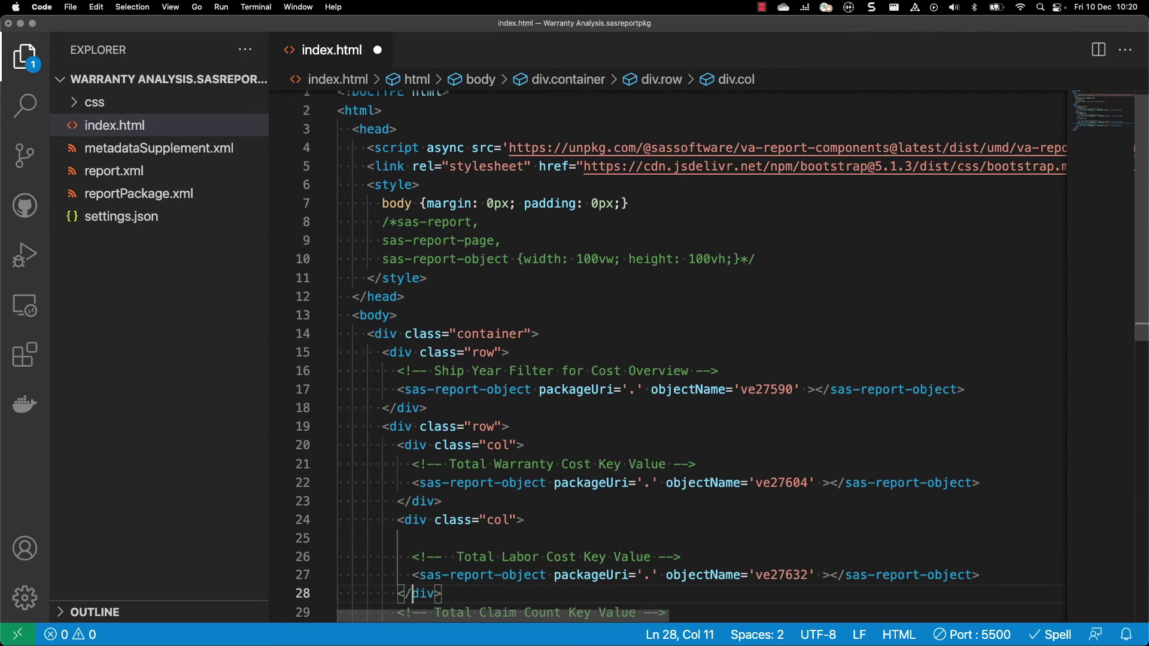
{"action": "key", "text": "Up"}
{"action": "key", "text": "Up"}
{"action": "key", "text": "Up"}
{"action": "key", "text": "BackSpace"}
{"action": "key", "text": "Down"}
{"action": "key", "text": "Down"}
{"action": "key", "text": "Down"}
{"action": "key", "text": "Down"}
{"action": "key", "text": "Down"}
{"action": "key", "text": "Down"}
{"action": "key", "text": "Down"}
{"action": "key", "text": "Down"}
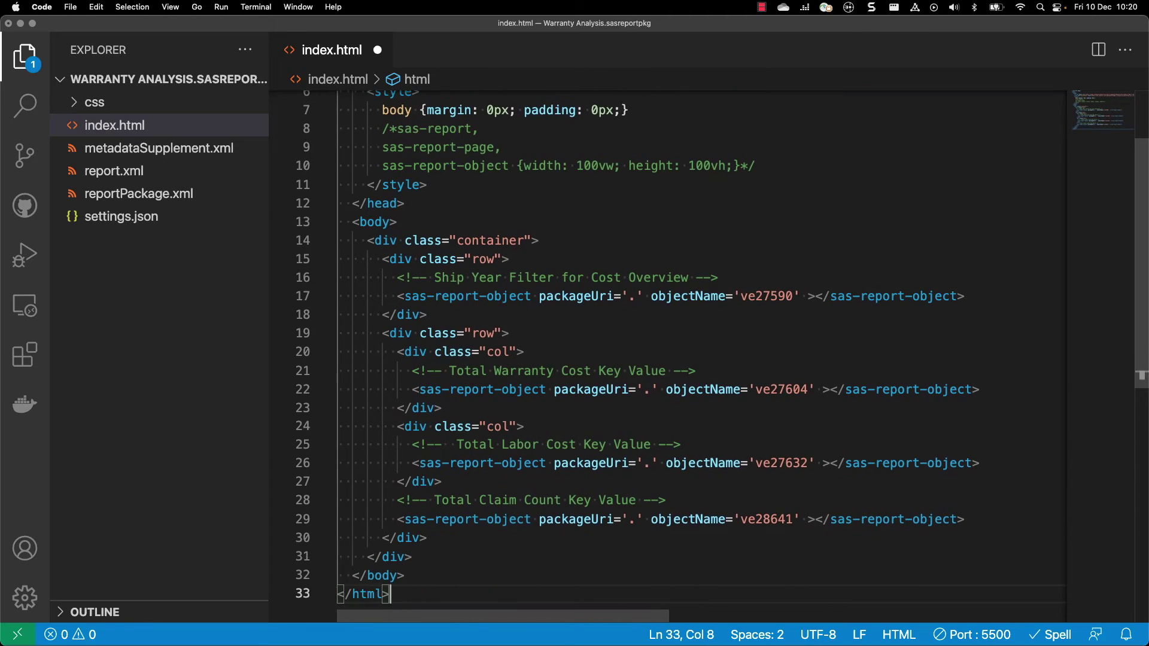
Step: Wrap the Total Claim Count object in a div.col, fixing the class quote, and save index.html
{"action": "key", "text": "Up"}
{"action": "key", "text": "Up"}
{"action": "key", "text": "Up"}
{"action": "key", "text": "Up"}
{"action": "key", "text": "Up"}
{"action": "key", "text": "Up"}
{"action": "key", "text": "End"}
{"action": "key", "text": "Return"}
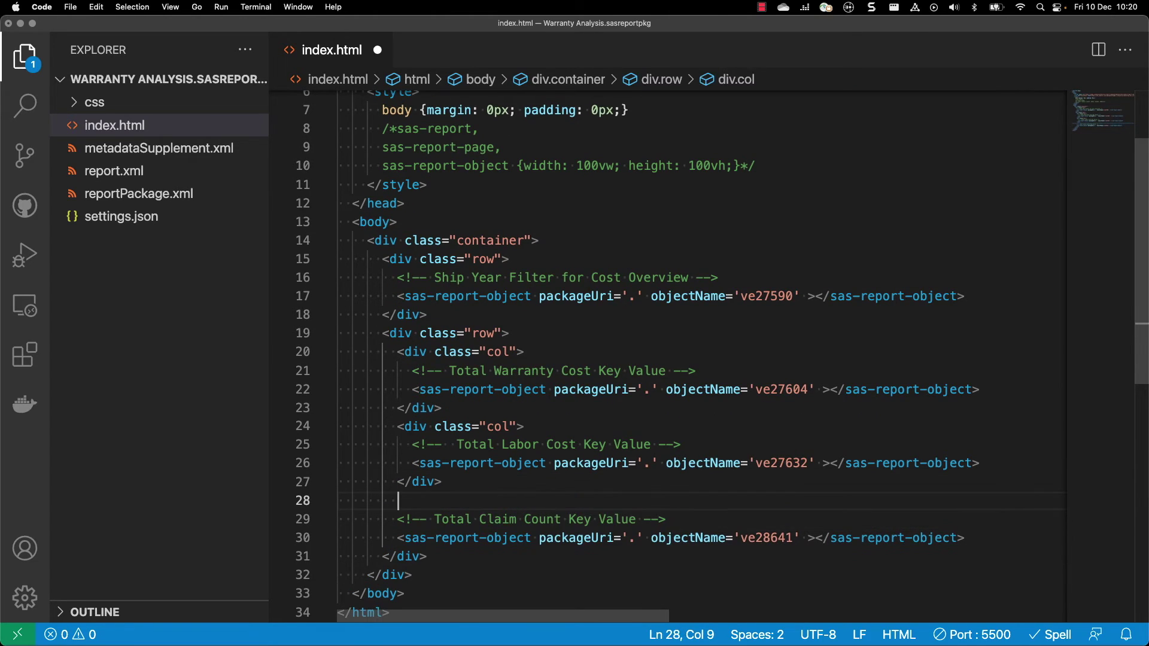
{"action": "type", "text": "<div "}
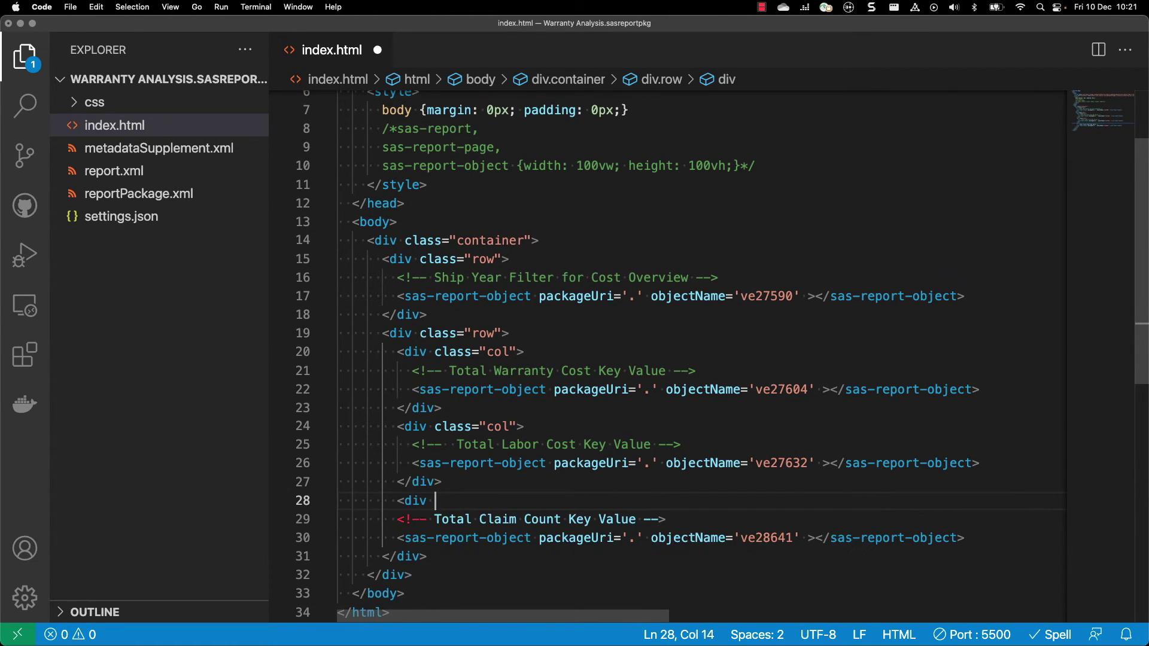
{"action": "type", "text": "class=\""}
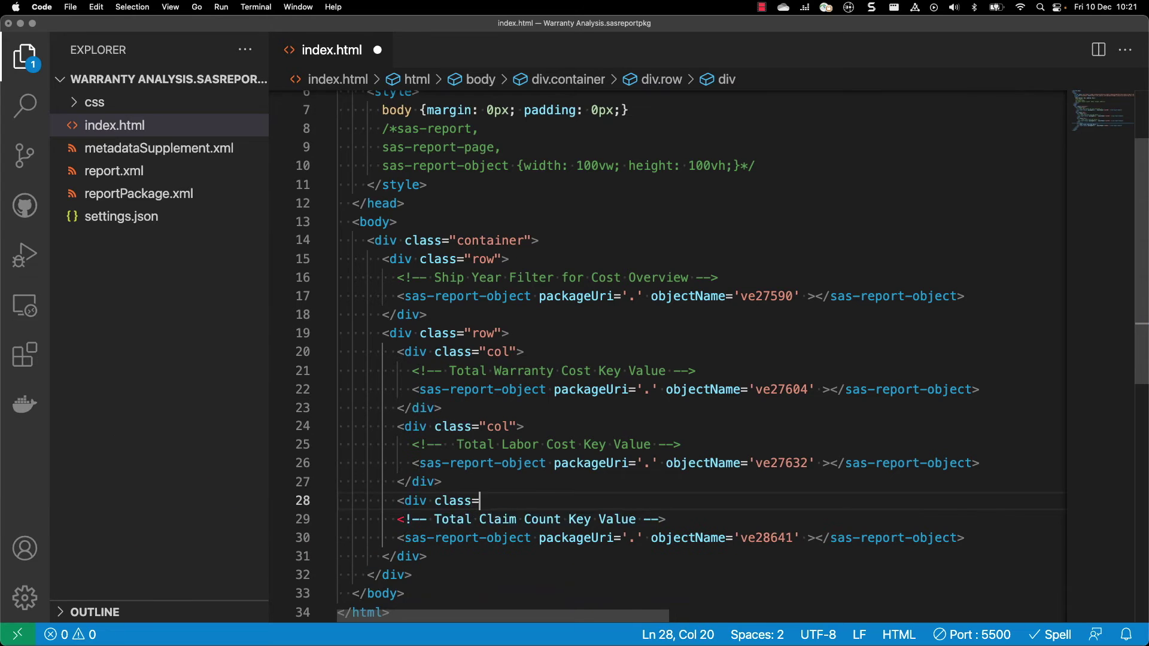
{"action": "type", "text": "col>"}
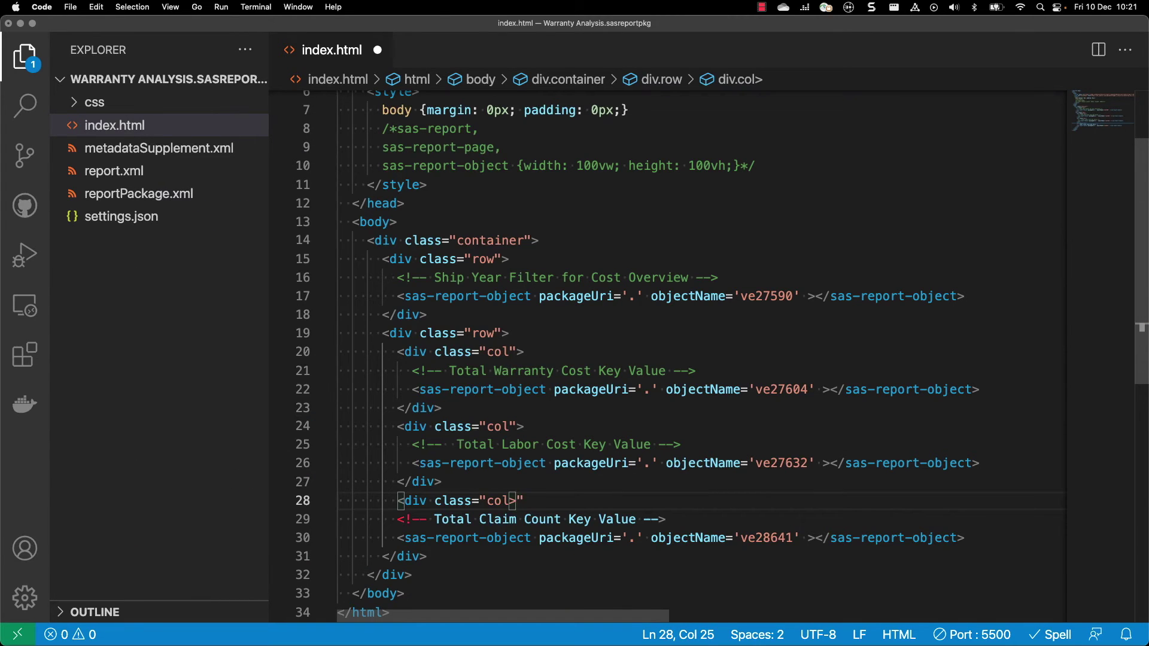
{"action": "key", "text": "BackSpace"}
{"action": "key", "text": "Right"}
{"action": "type", "text": ">"}
{"action": "key", "text": "Return"}
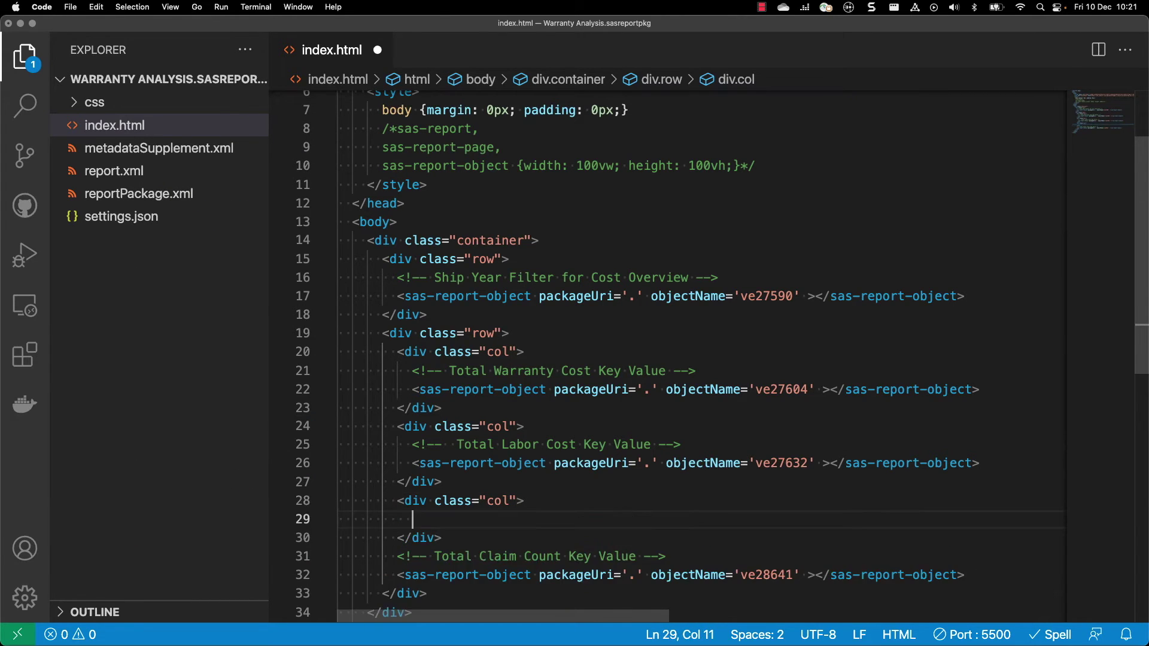
{"action": "key", "text": "Down"}
{"action": "key", "text": "alt+Down"}
{"action": "key", "text": "alt+Down"}
{"action": "key", "text": "Up"}
{"action": "key", "text": "Up"}
{"action": "key", "text": "Up"}
{"action": "key", "text": "BackSpace"}
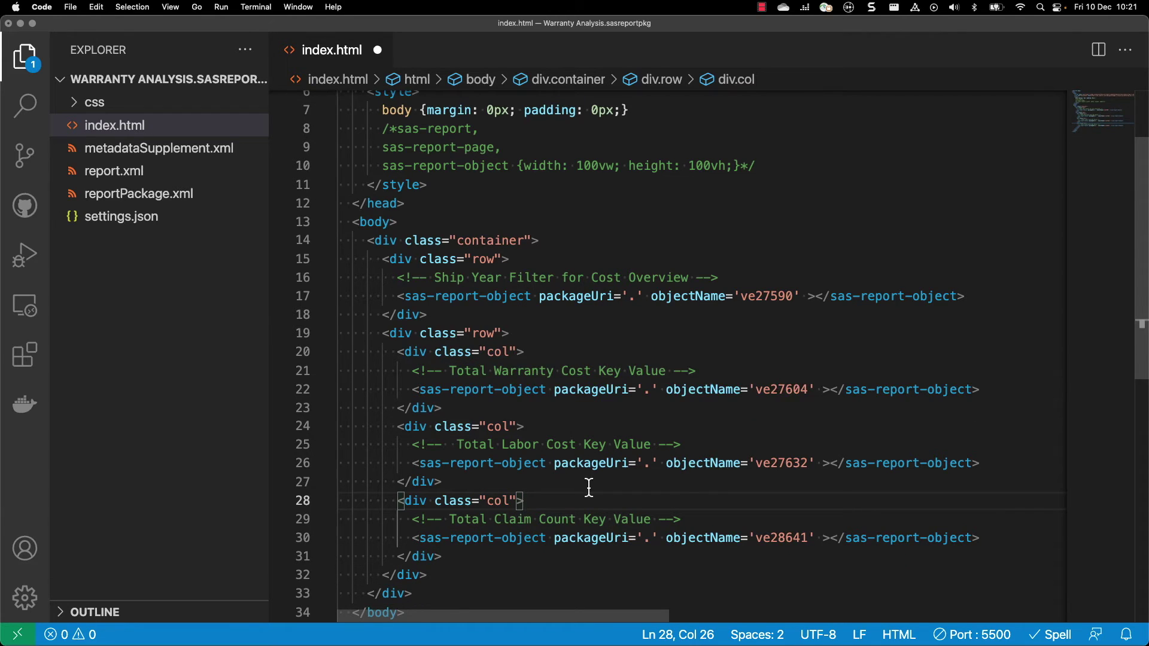
{"action": "key", "text": "super+s"}
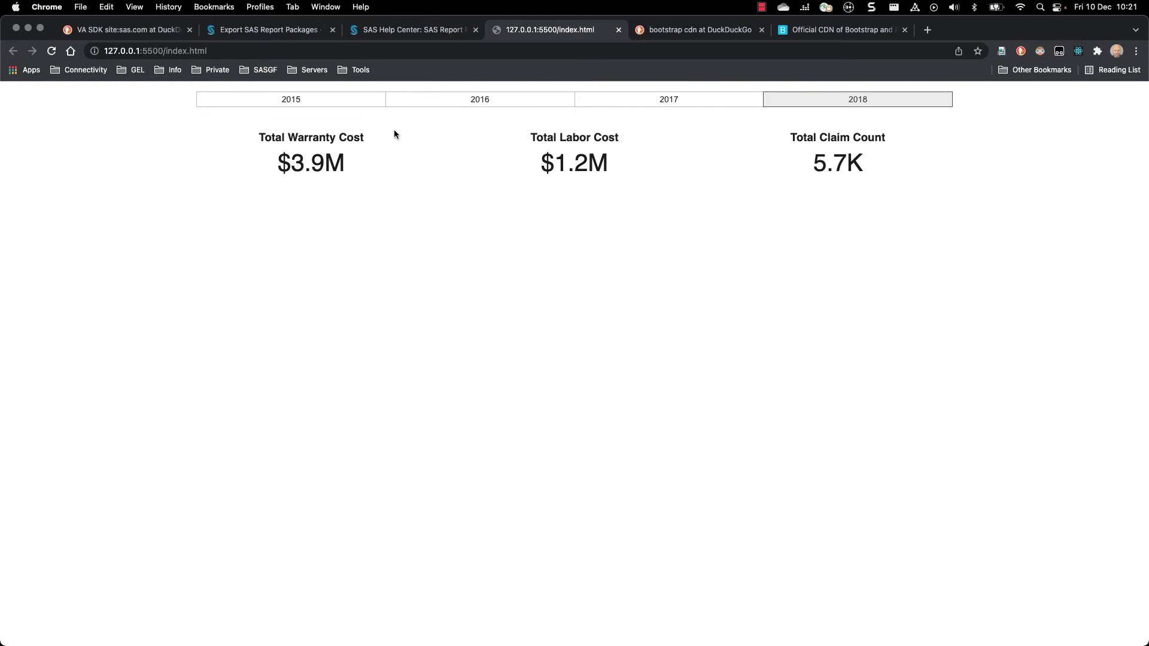
Step: Filter the served page to 2015, 2016, 2017, then 2018: $3.9M warranty, $1.2M labor, 5.7K claims
{"action": "left_click", "coordinate": [283, 101]}
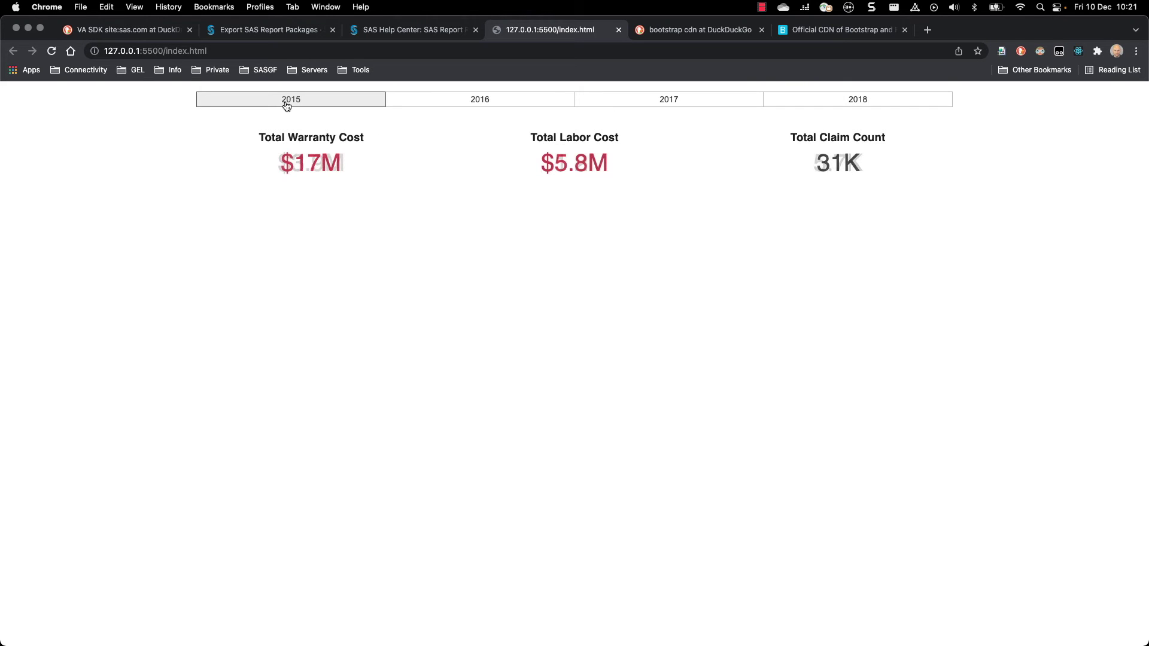
{"action": "left_click", "coordinate": [460, 106]}
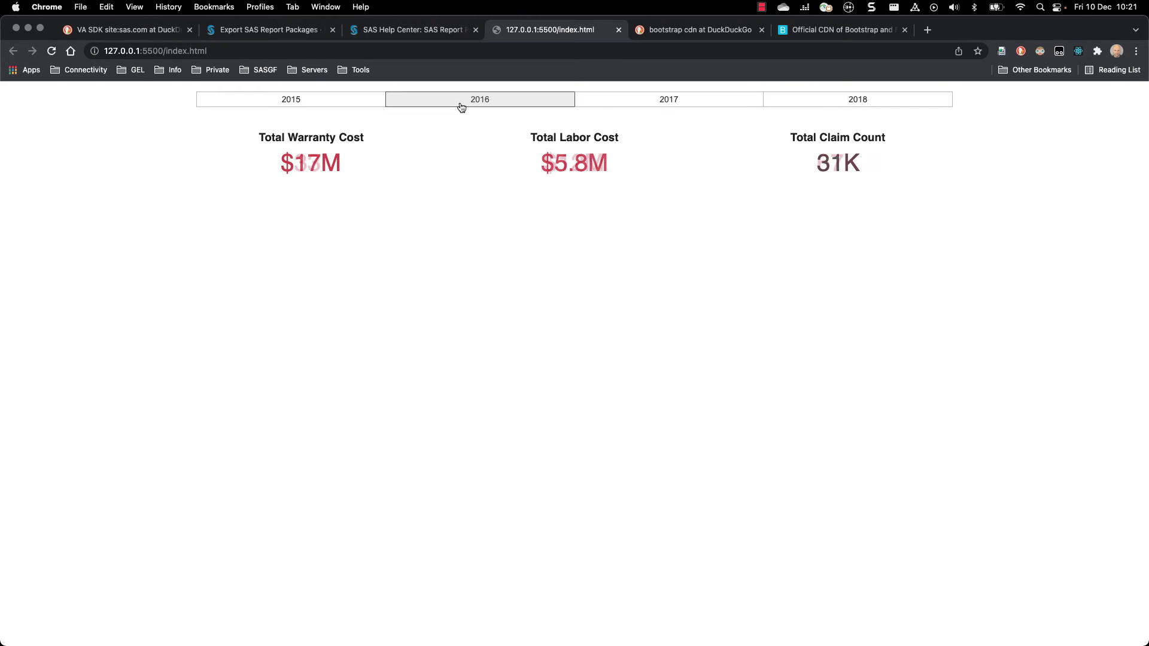
{"action": "left_click", "coordinate": [643, 103]}
{"action": "left_click", "coordinate": [859, 101]}
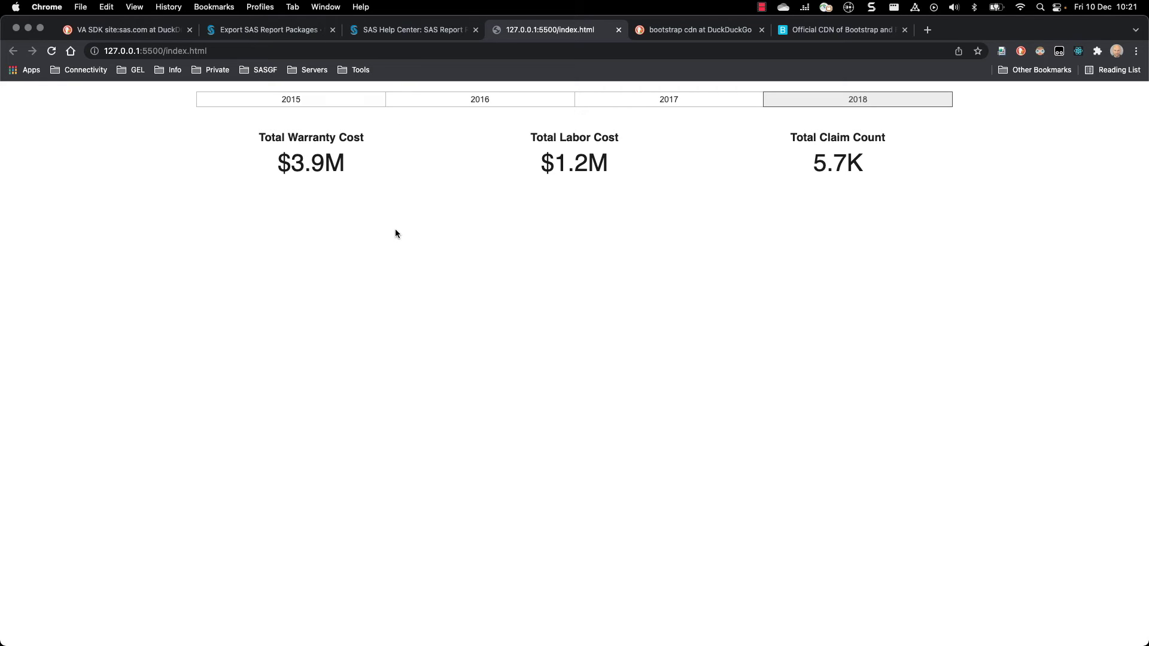
Step: Check the report package object support table in SAS Help Center, then return to the Export SAS Report Packages guide
{"action": "left_click", "coordinate": [384, 36]}
{"action": "scroll", "coordinate": [404, 319], "scroll_direction": "down", "scroll_amount": 1}
{"action": "scroll", "coordinate": [403, 319], "scroll_direction": "down", "scroll_amount": 1}
{"action": "scroll", "coordinate": [403, 318], "scroll_direction": "down", "scroll_amount": 2}
{"action": "scroll", "coordinate": [404, 318], "scroll_direction": "down", "scroll_amount": 1}
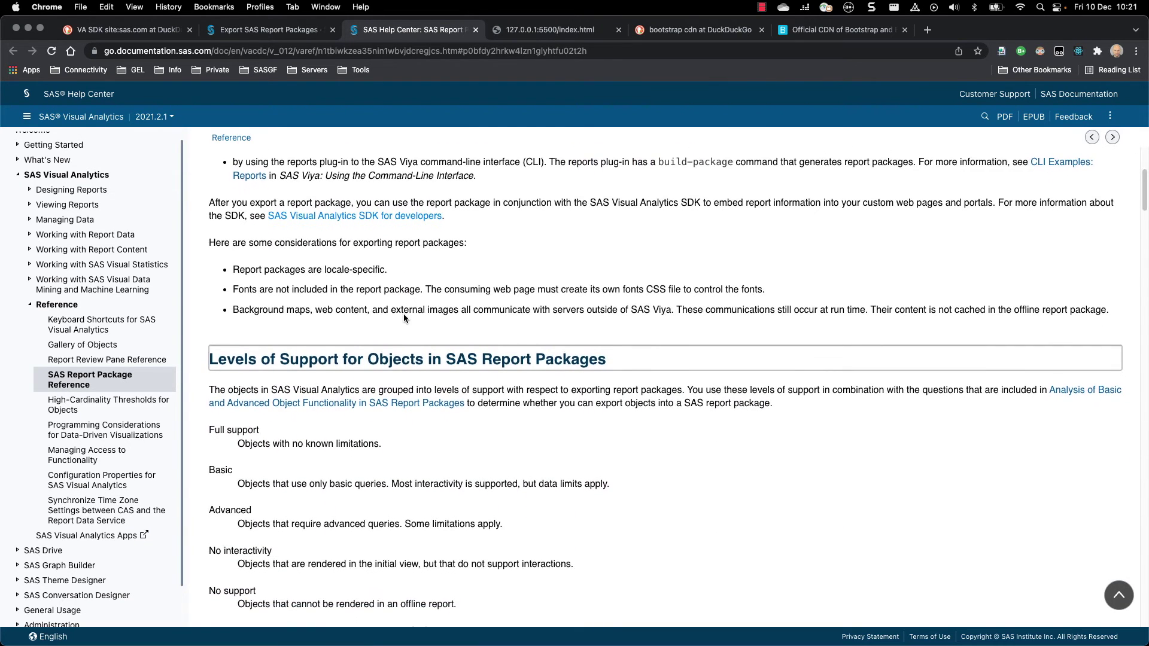
{"action": "scroll", "coordinate": [403, 315], "scroll_direction": "down", "scroll_amount": 1}
{"action": "scroll", "coordinate": [404, 324], "scroll_direction": "down", "scroll_amount": 1}
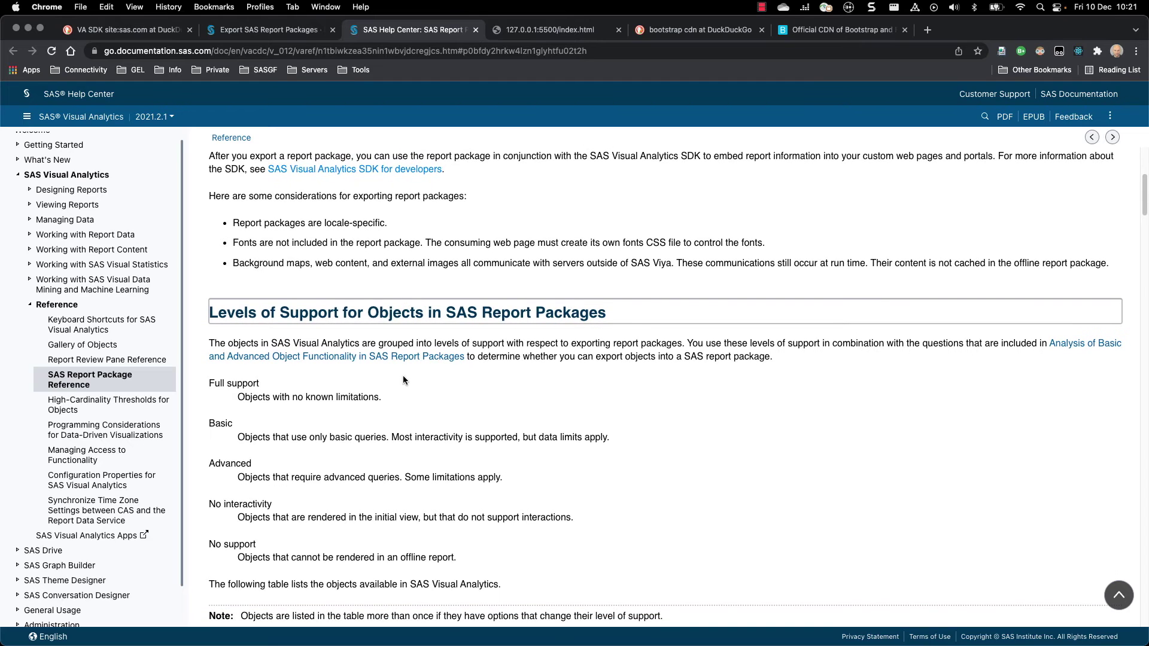
{"action": "scroll", "coordinate": [404, 376], "scroll_direction": "down", "scroll_amount": 1}
{"action": "scroll", "coordinate": [403, 375], "scroll_direction": "down", "scroll_amount": 2}
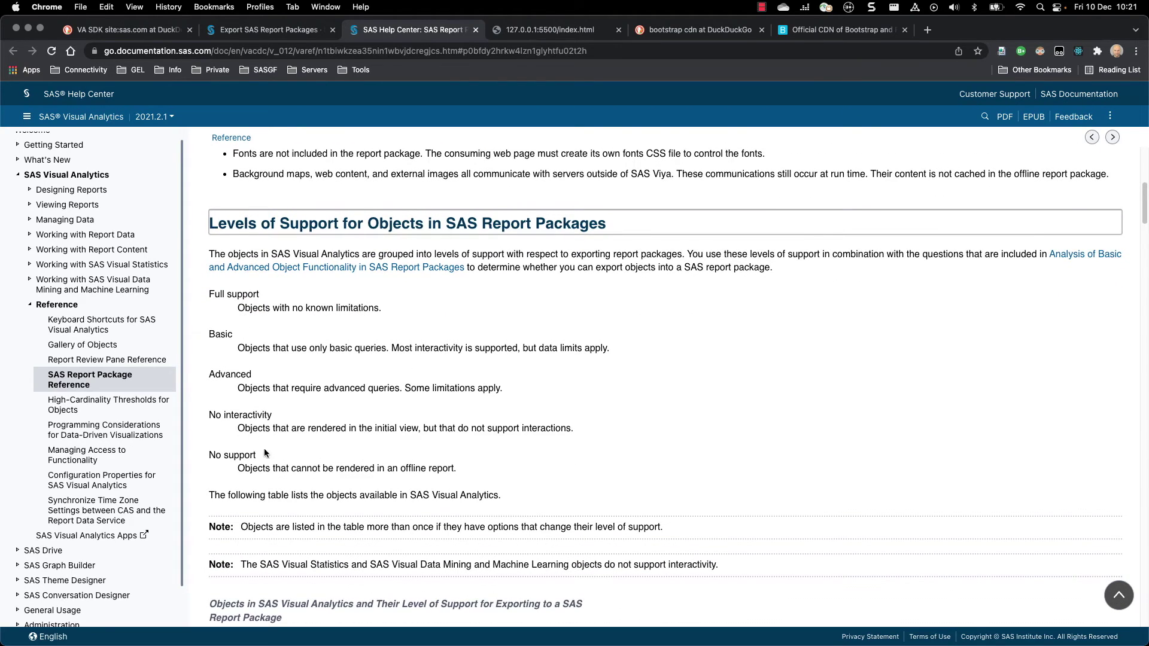
{"action": "scroll", "coordinate": [313, 442], "scroll_direction": "down", "scroll_amount": 2}
{"action": "scroll", "coordinate": [314, 443], "scroll_direction": "down", "scroll_amount": 3}
{"action": "scroll", "coordinate": [314, 443], "scroll_direction": "down", "scroll_amount": 4}
{"action": "scroll", "coordinate": [312, 440], "scroll_direction": "down", "scroll_amount": 1}
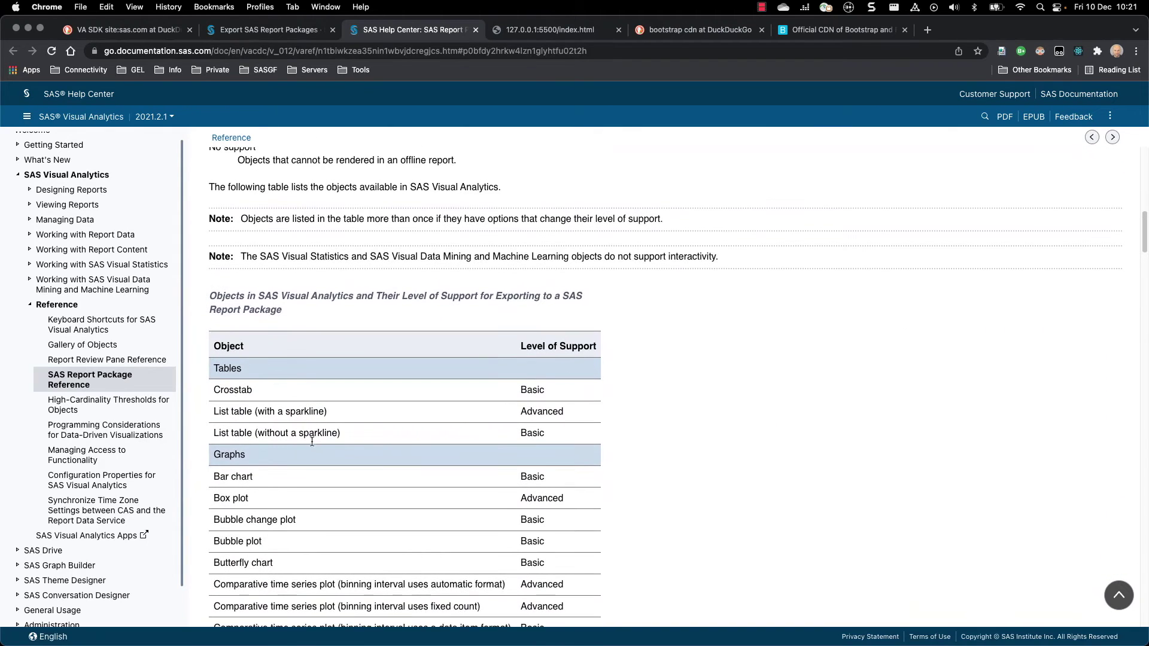
{"action": "scroll", "coordinate": [382, 417], "scroll_direction": "down", "scroll_amount": 2}
{"action": "scroll", "coordinate": [382, 417], "scroll_direction": "down", "scroll_amount": 1}
{"action": "scroll", "coordinate": [382, 417], "scroll_direction": "down", "scroll_amount": 2}
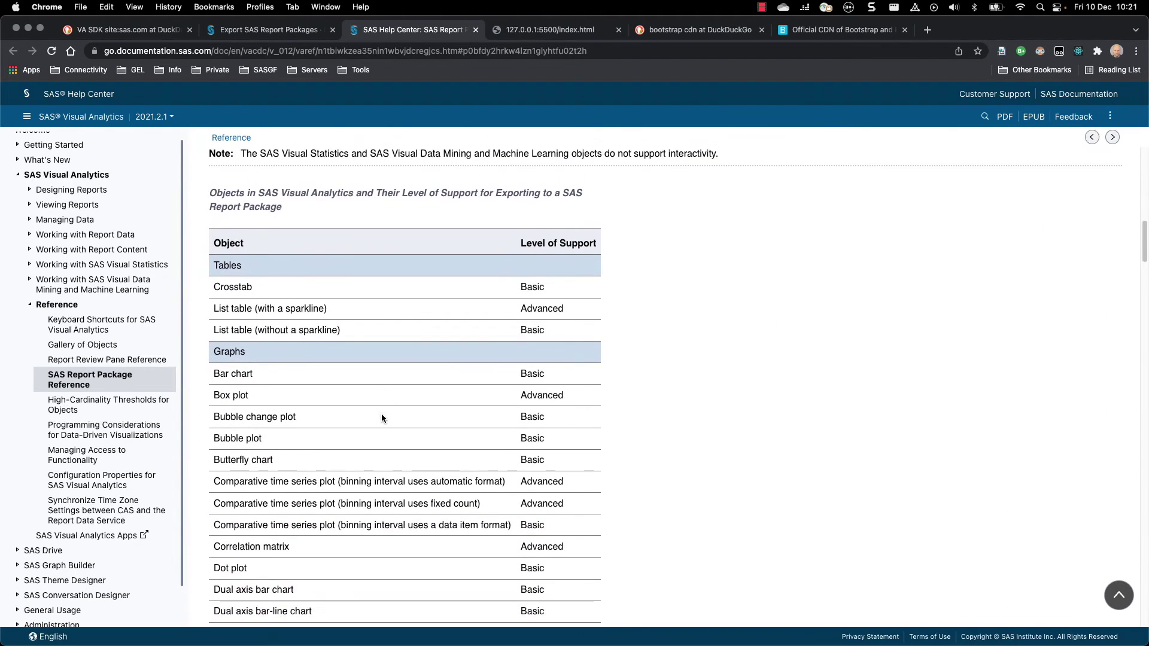
{"action": "scroll", "coordinate": [382, 414], "scroll_direction": "down", "scroll_amount": 1}
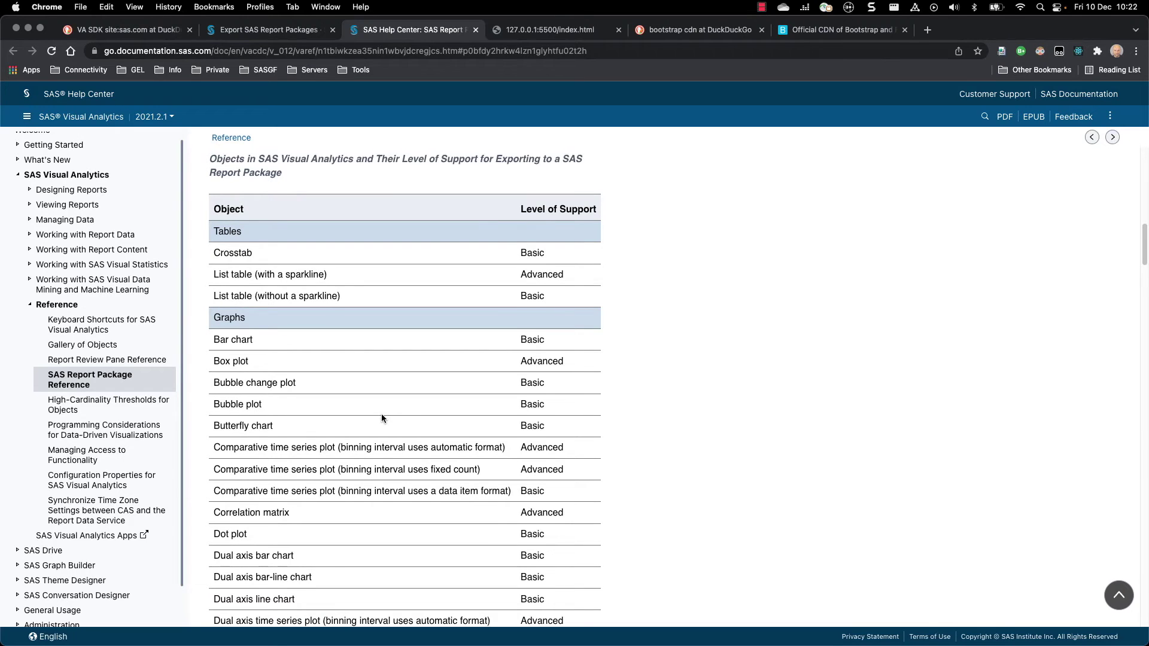
{"action": "scroll", "coordinate": [381, 413], "scroll_direction": "down", "scroll_amount": 2}
{"action": "scroll", "coordinate": [382, 418], "scroll_direction": "down", "scroll_amount": 10}
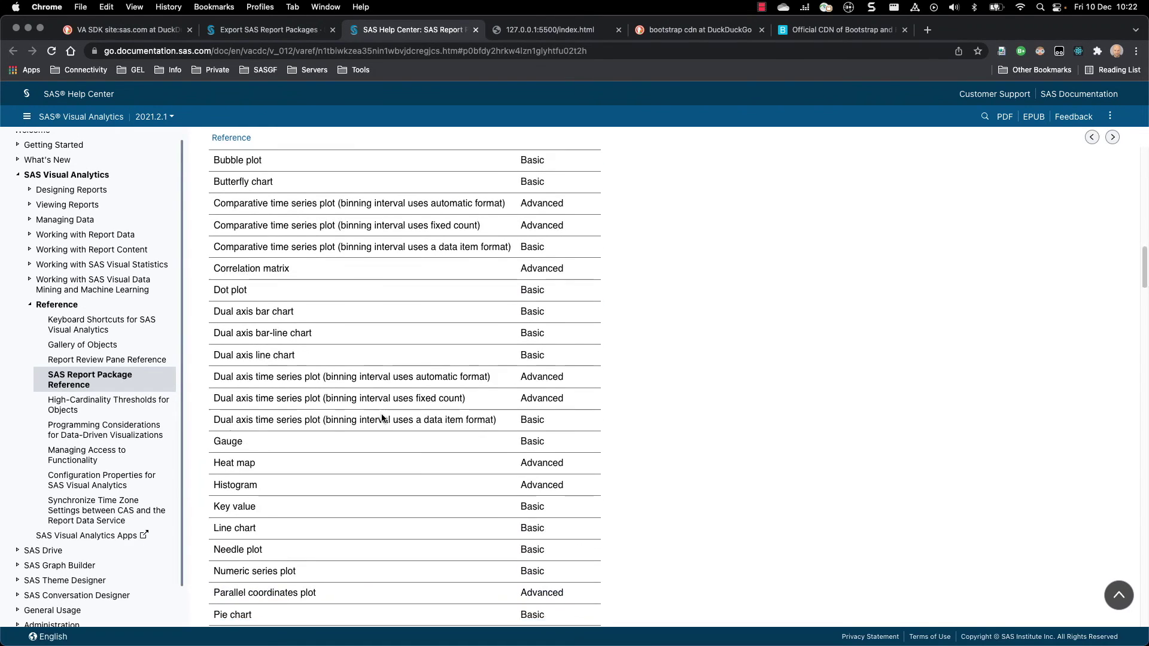
{"action": "scroll", "coordinate": [382, 418], "scroll_direction": "down", "scroll_amount": 4}
{"action": "scroll", "coordinate": [382, 419], "scroll_direction": "down", "scroll_amount": 7}
{"action": "scroll", "coordinate": [382, 416], "scroll_direction": "down", "scroll_amount": 6}
{"action": "scroll", "coordinate": [382, 416], "scroll_direction": "down", "scroll_amount": 5}
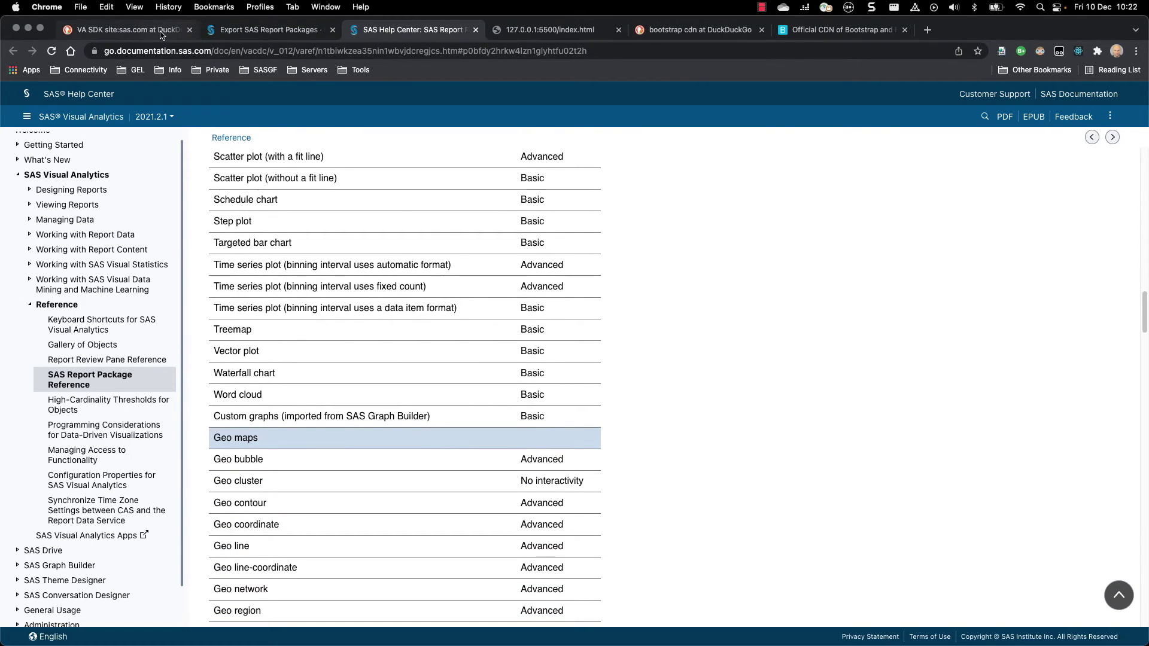
{"action": "left_click", "coordinate": [225, 30]}
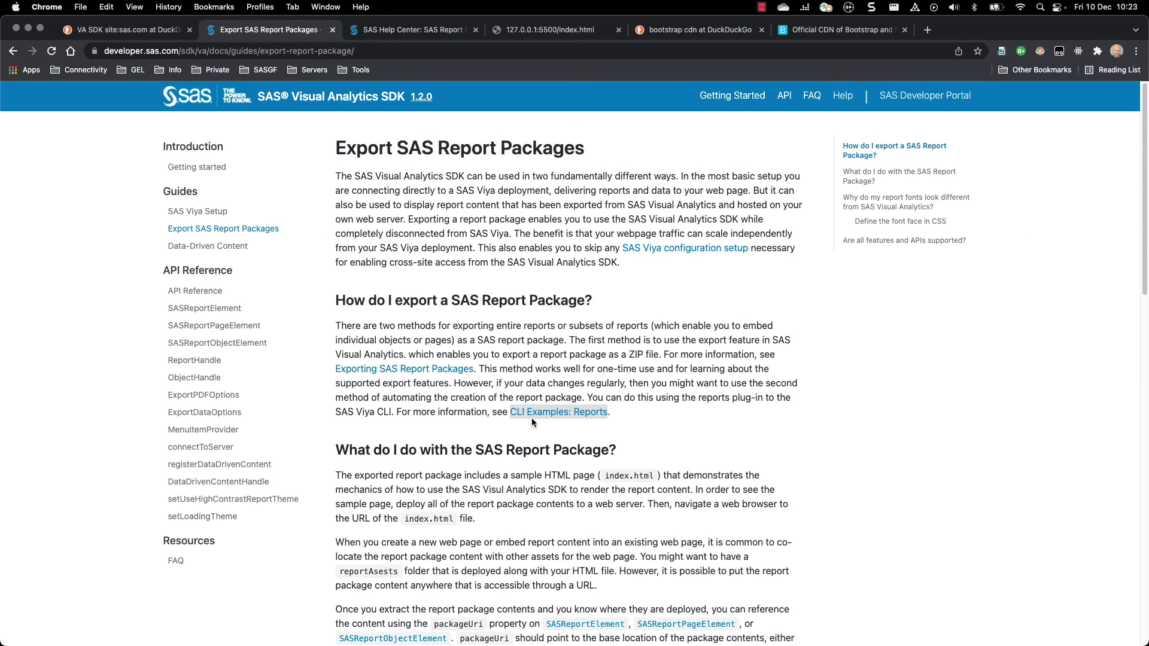
Step: Review the build-package commands on CLI Examples: Reports in a new tab, then return to the export guide
{"action": "right_click", "coordinate": [532, 418]}
{"action": "left_click", "coordinate": [485, 322]}
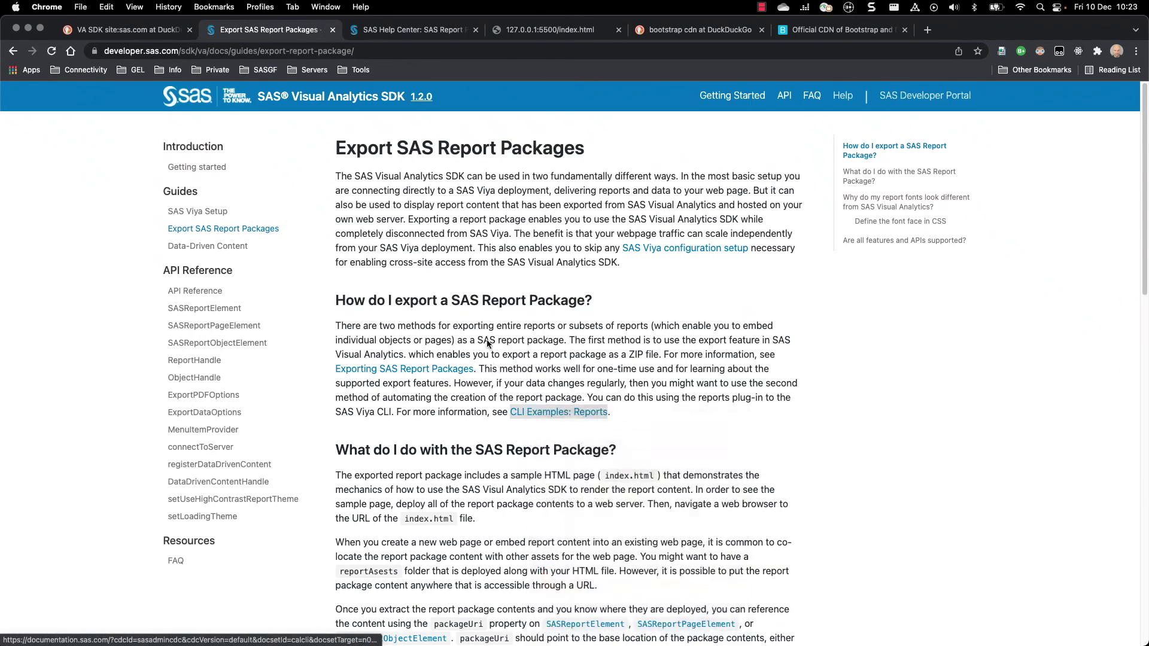
{"action": "key", "text": "ctrl+Tab"}
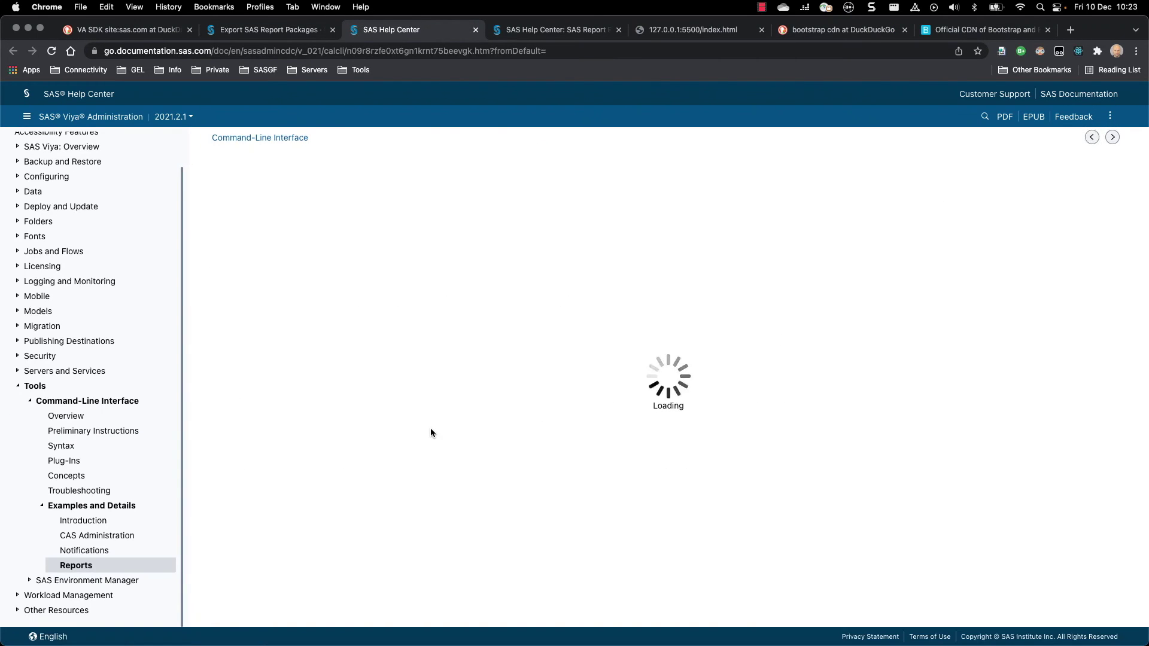
{"action": "scroll", "coordinate": [553, 424], "scroll_direction": "down", "scroll_amount": 5}
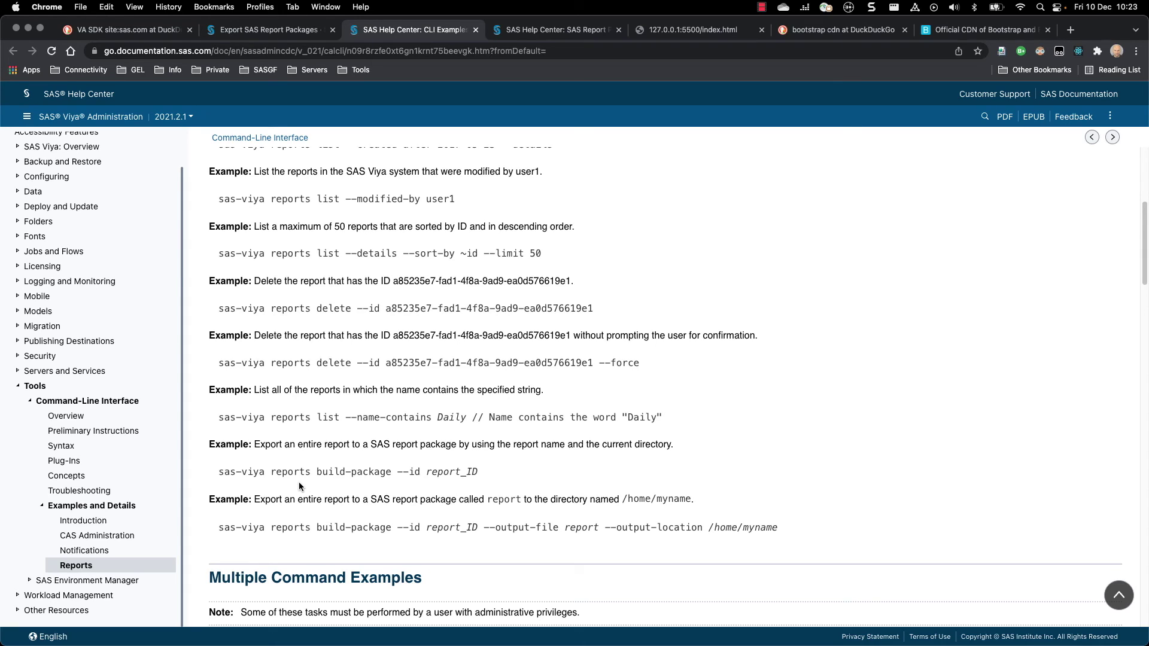
{"action": "left_click", "coordinate": [258, 34]}
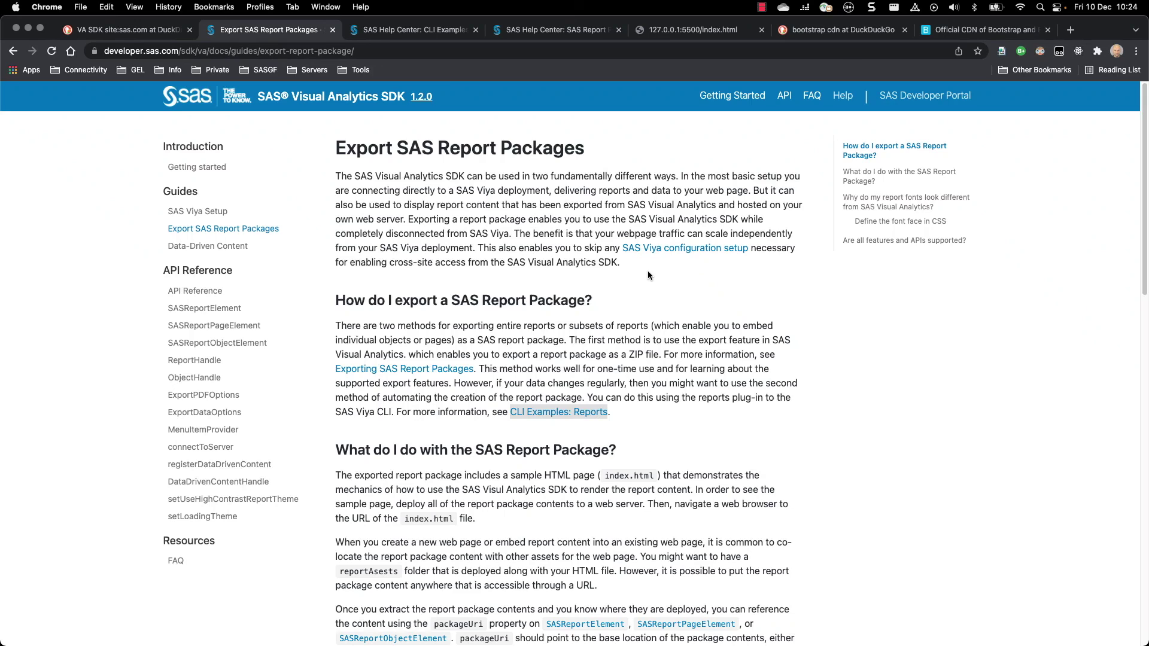
Step: On the served index.html report, step the year filter through 2015, 2016 and 2017
{"action": "left_click", "coordinate": [657, 38]}
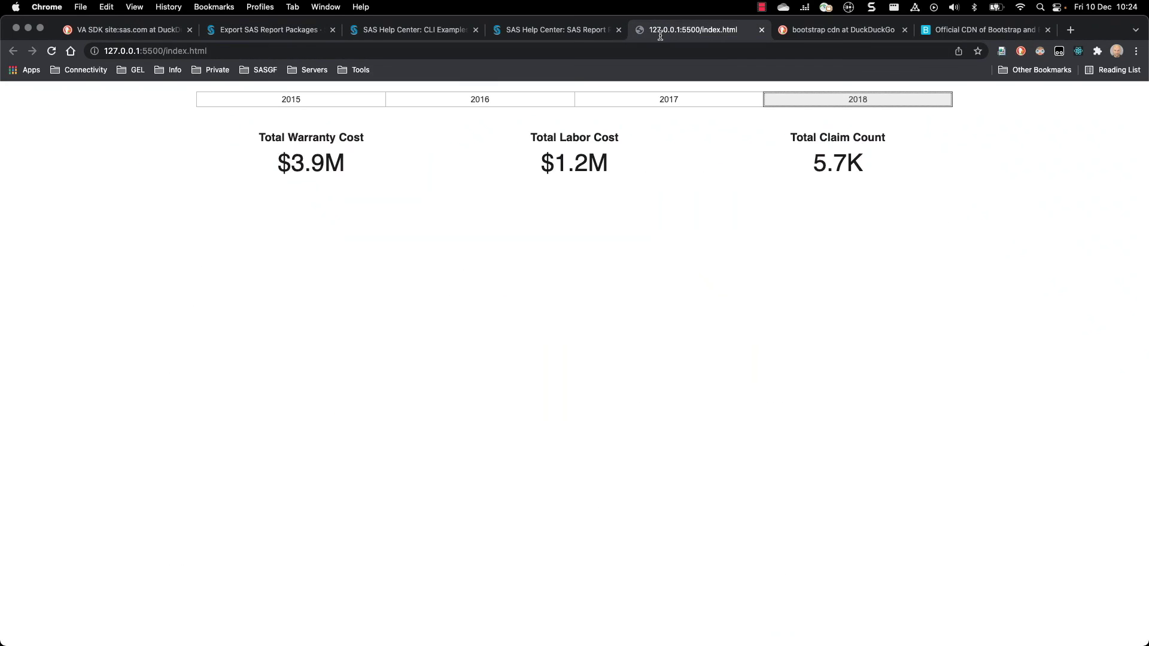
{"action": "left_click", "coordinate": [256, 100]}
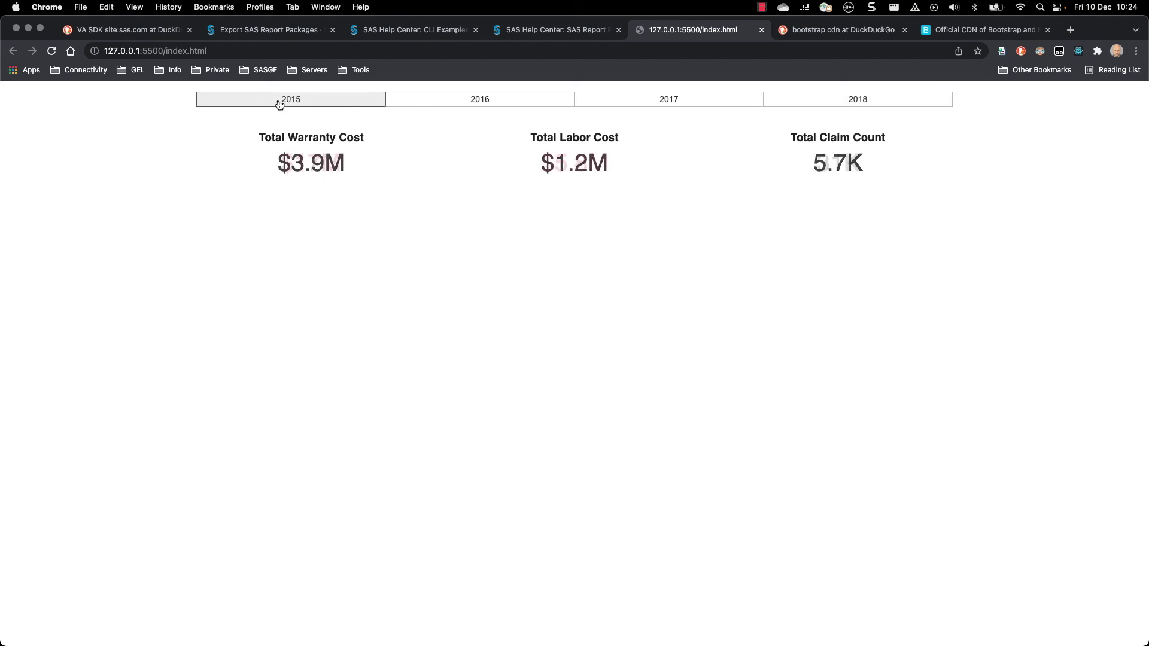
{"action": "left_click", "coordinate": [521, 106]}
{"action": "left_click", "coordinate": [631, 104]}
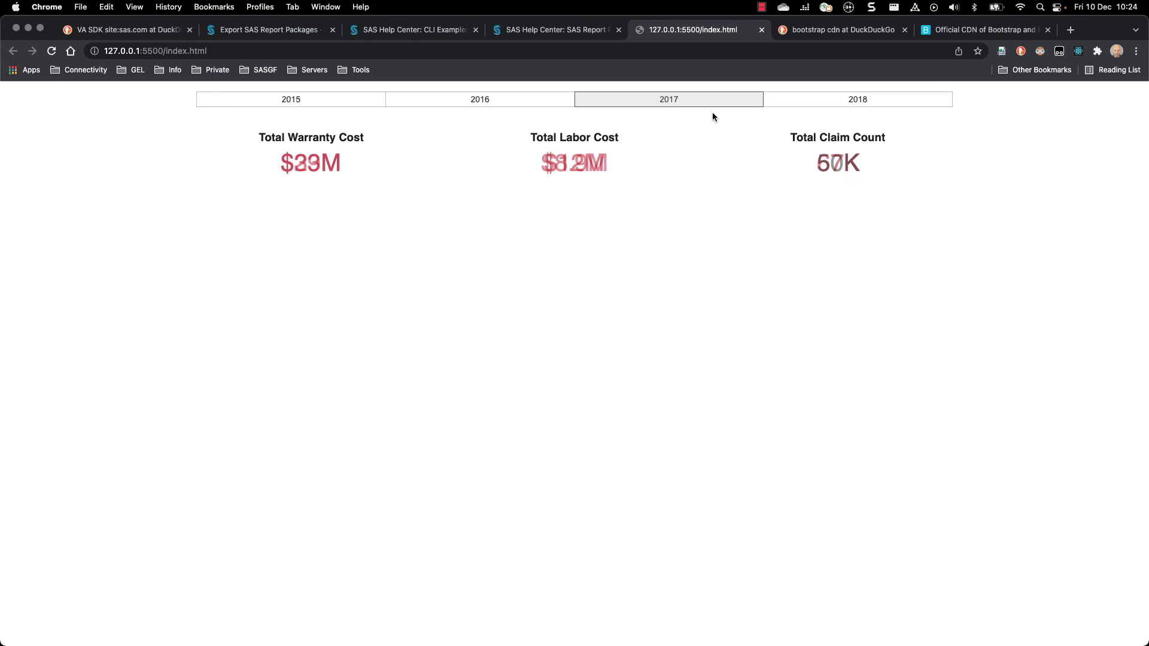